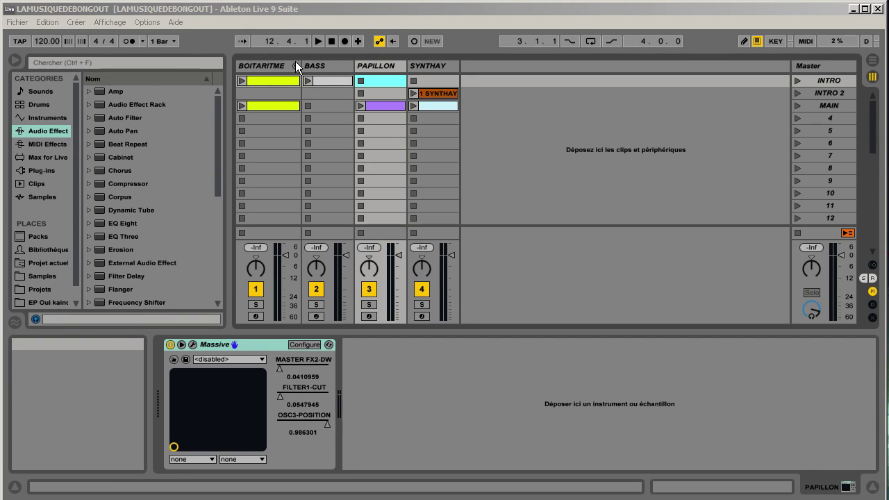
# Review the BOITARITME, BASS and PAPILLON tracks, auditioning the INTRO clips of BOITARITME and BASS.
pyautogui.click(269, 65)
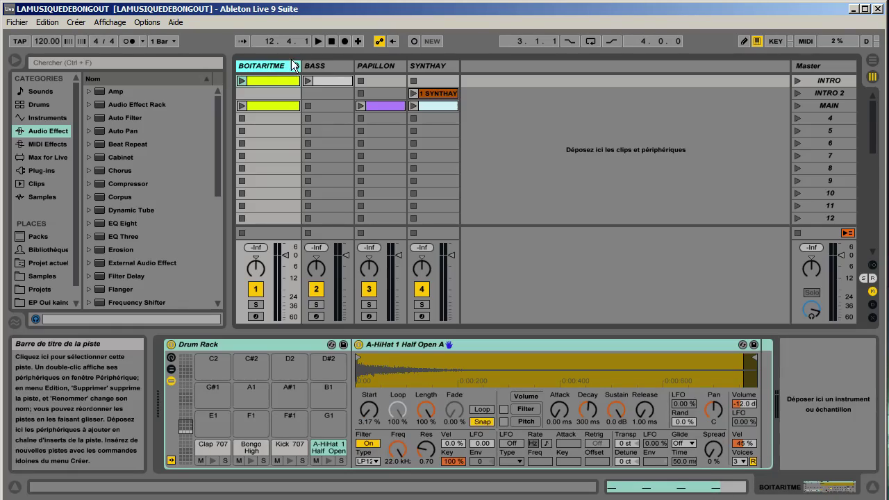
pyautogui.click(322, 62)
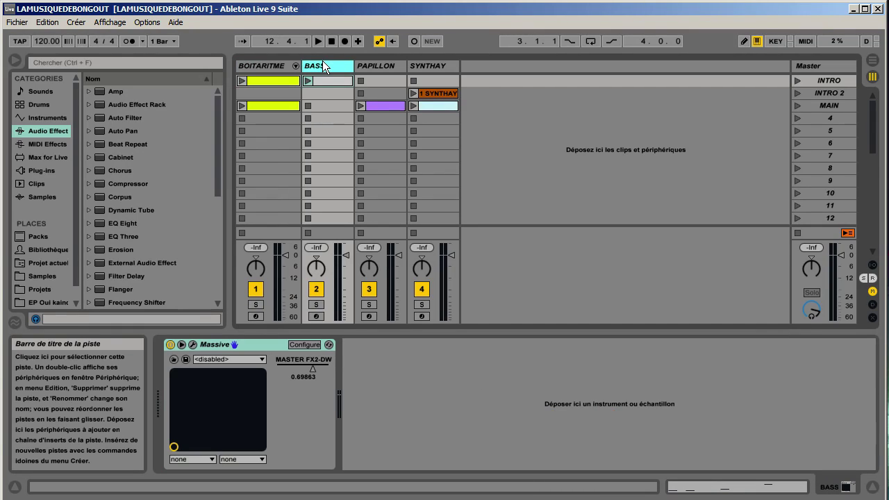
pyautogui.click(242, 81)
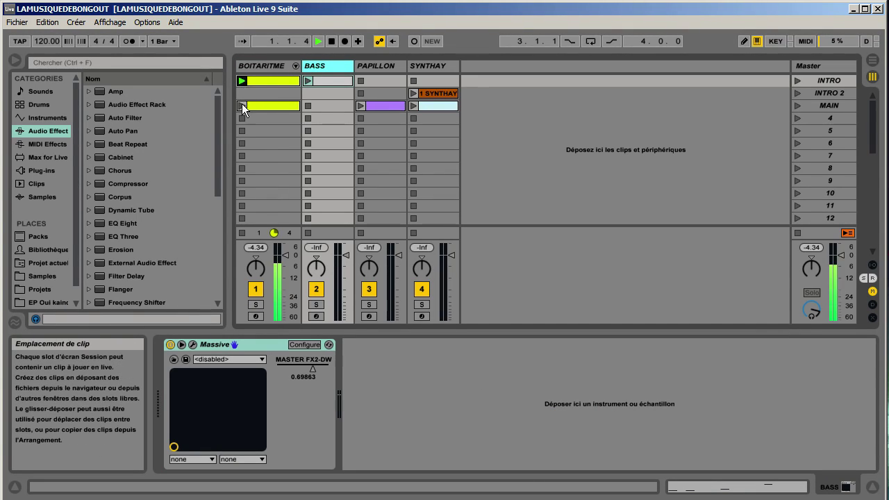
pyautogui.click(307, 81)
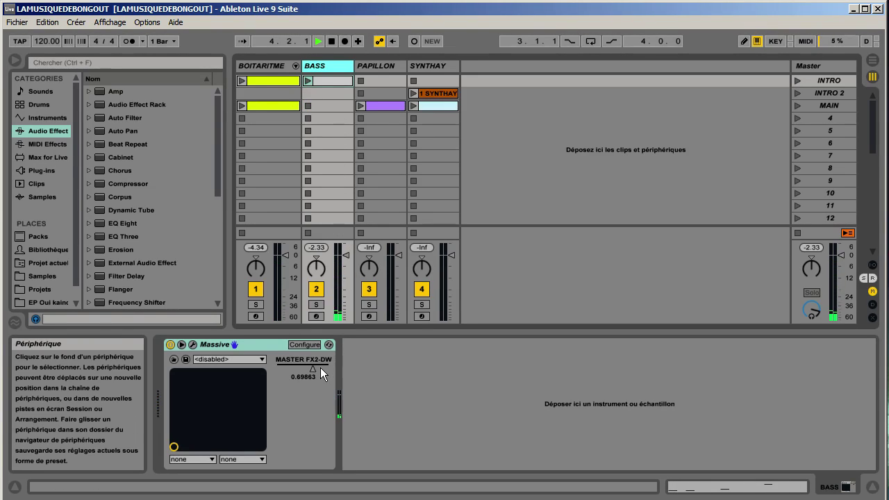
pyautogui.click(387, 107)
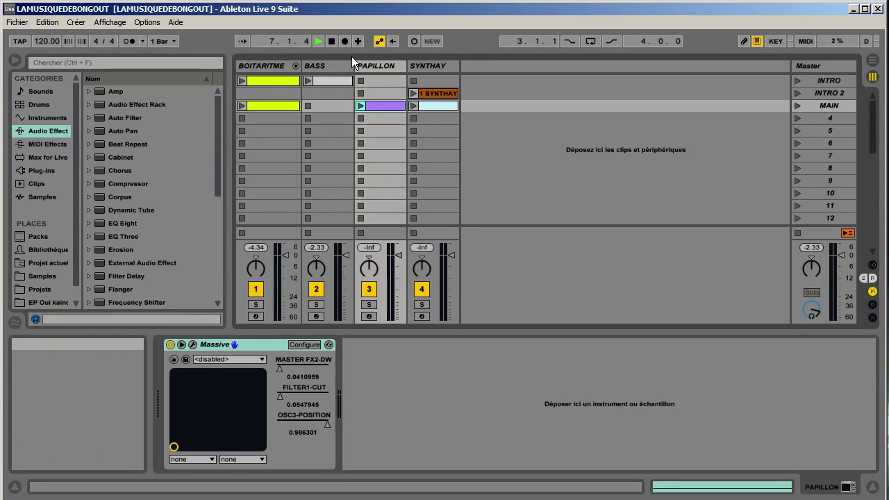
pyautogui.press('space')
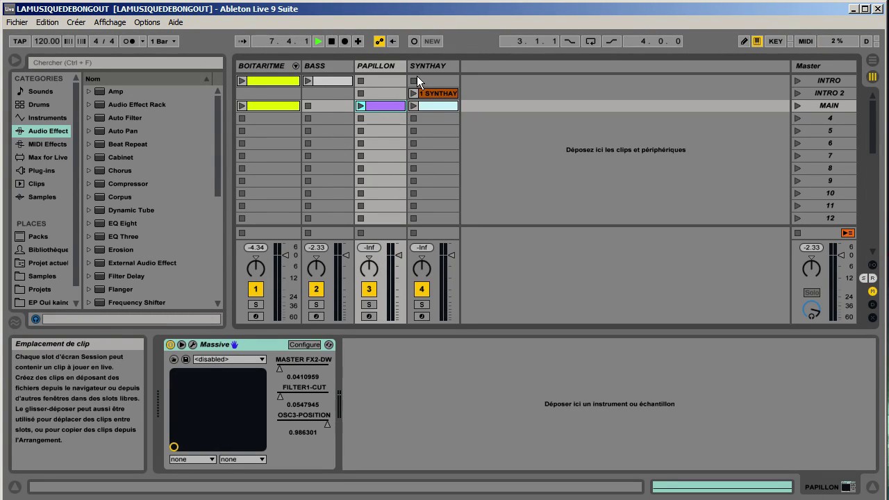
pyautogui.click(480, 74)
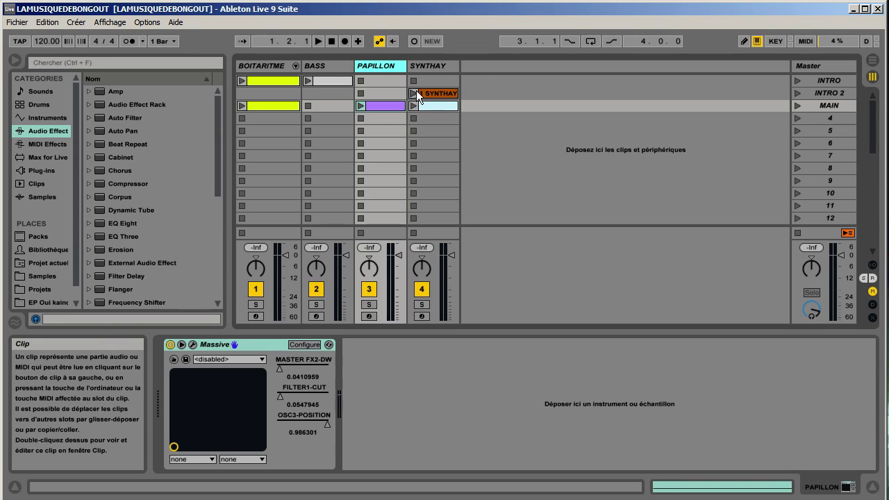
# Audition the INTRO scene, then stop its BASS and BOITARITME clips.
pyautogui.click(797, 81)
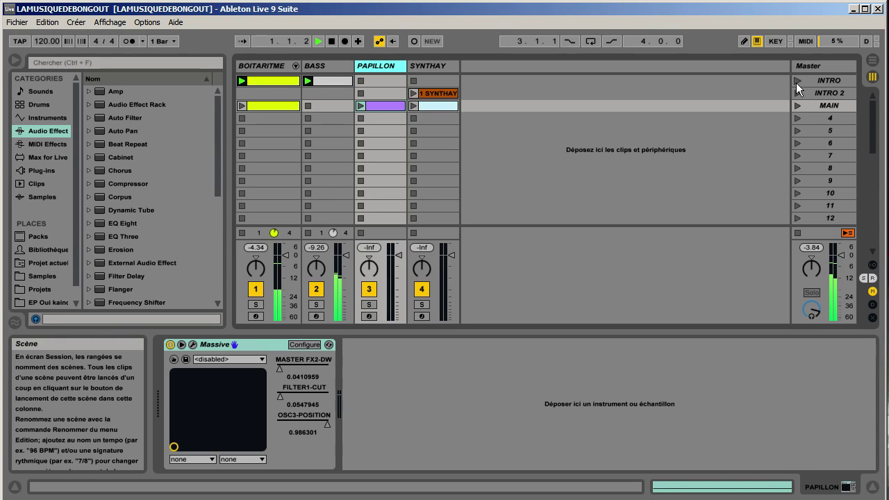
pyautogui.click(332, 41)
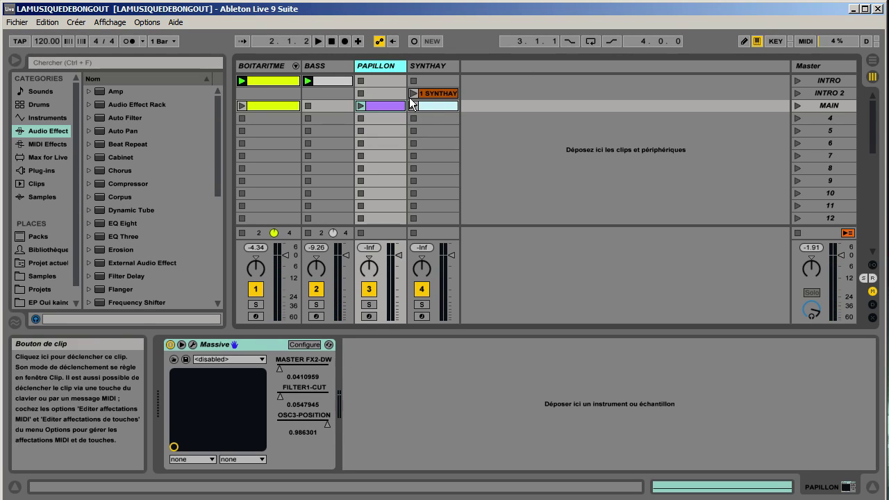
pyautogui.click(307, 106)
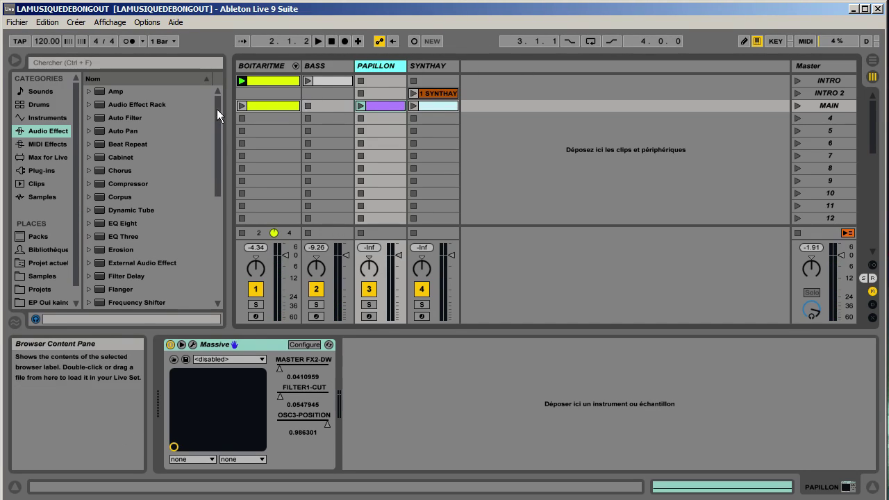
pyautogui.click(242, 119)
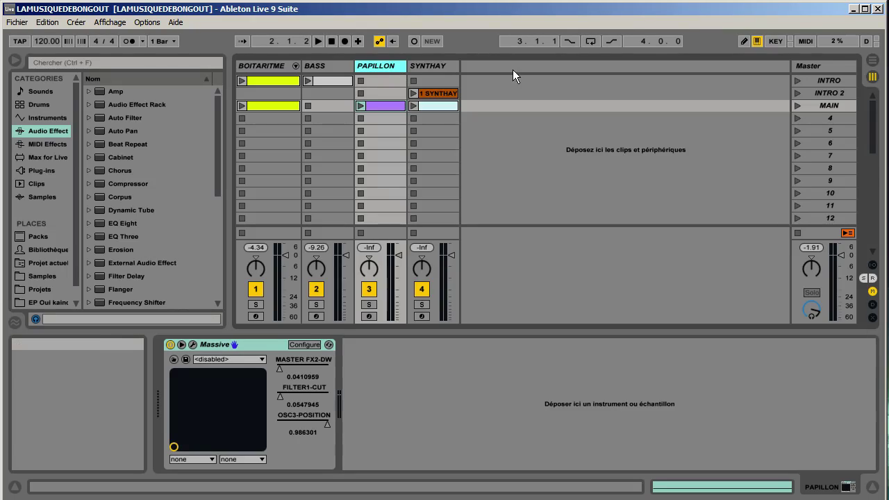
# Hide the device view and browser, and insert a new MIDI track after SYNTHAY.
pyautogui.rightClick(485, 72)
pyautogui.press('Escape')
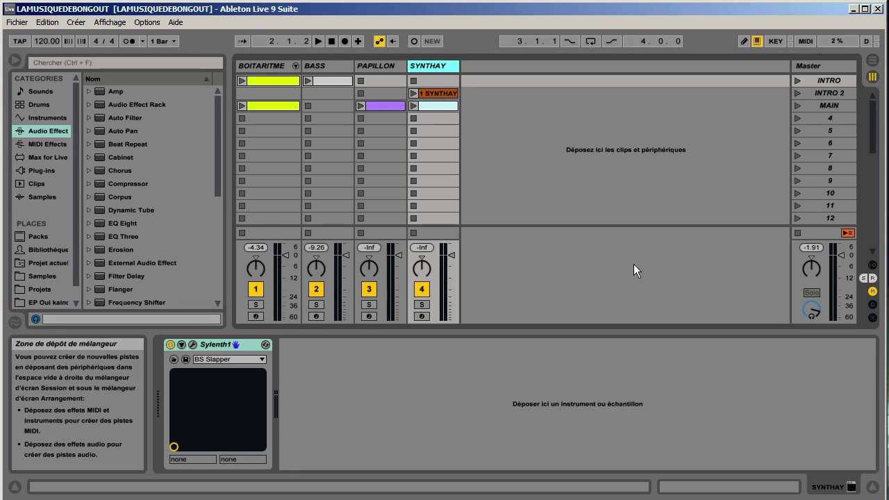
pyautogui.click(878, 491)
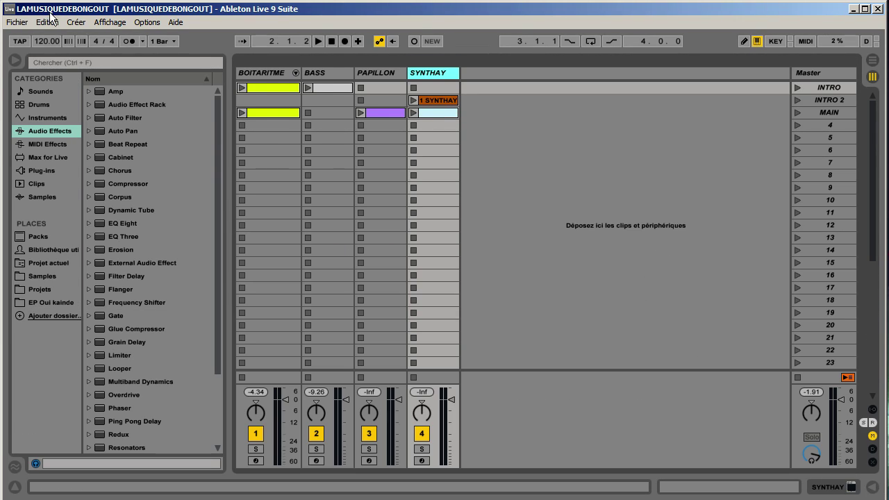
pyautogui.click(16, 60)
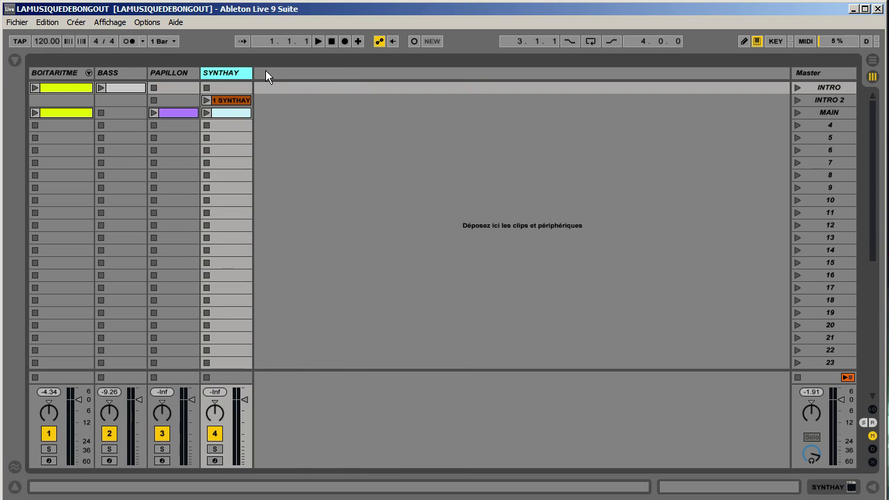
pyautogui.rightClick(269, 71)
pyautogui.click(312, 85)
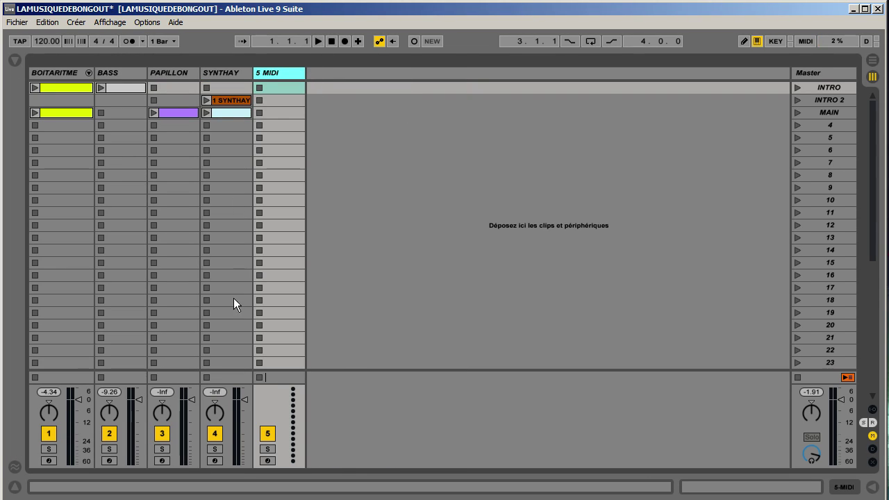
# Load the Massive plug-in from the 32bits folder onto the new MIDI track and close its window.
pyautogui.click(17, 60)
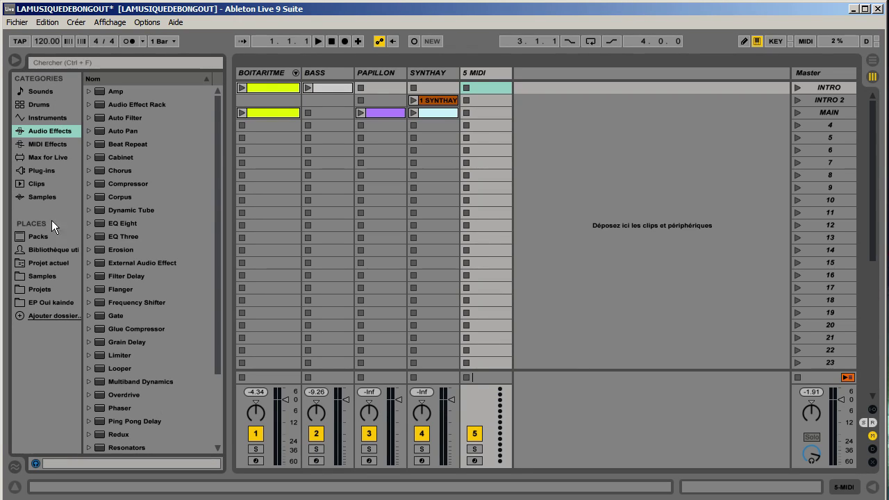
pyautogui.click(50, 171)
pyautogui.click(89, 91)
pyautogui.click(195, 103)
pyautogui.moveTo(194, 102); pyautogui.dragTo(478, 73)
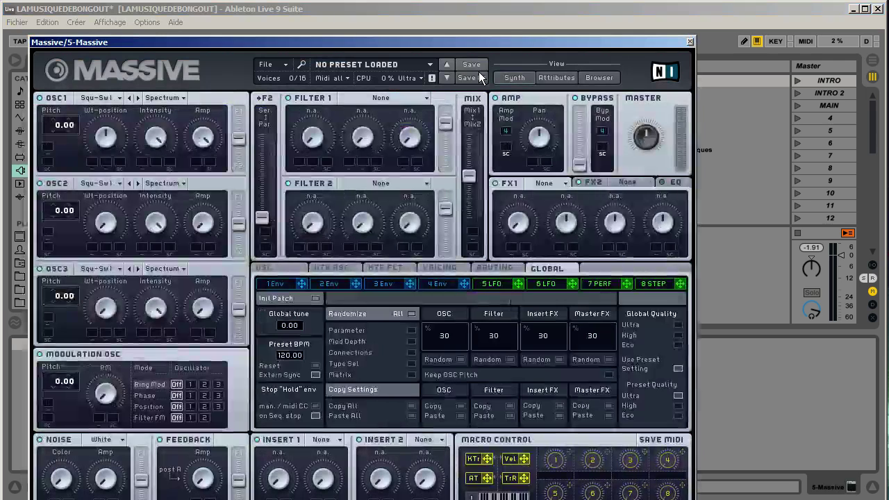
pyautogui.moveTo(391, 12); pyautogui.dragTo(505, 19)
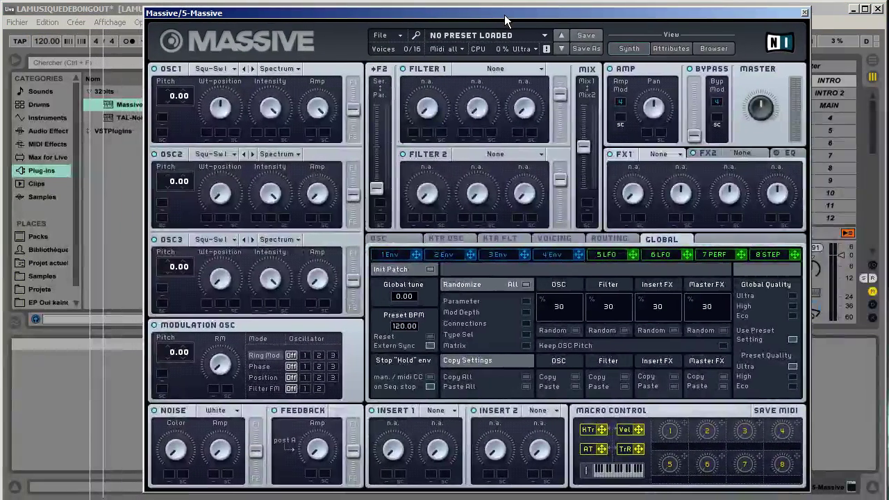
pyautogui.click(805, 12)
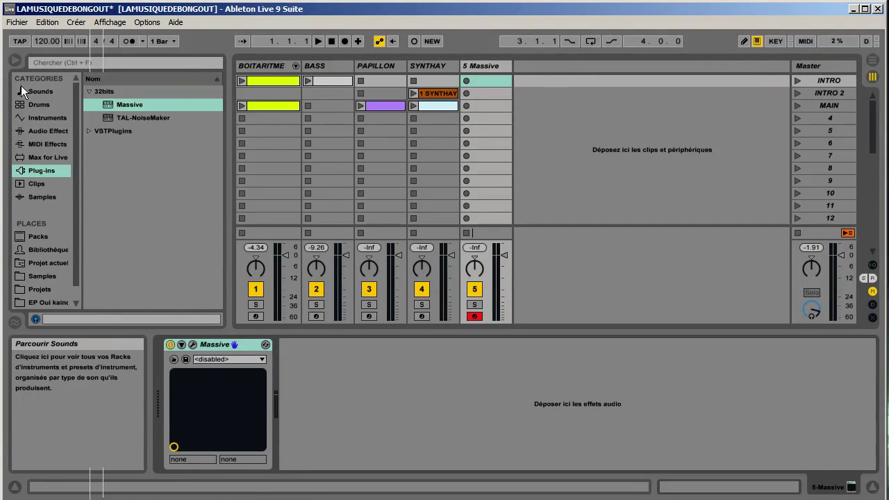
# With the browser hidden, rename the Massive track MYSTERIEUX and widen its column to fit the full name.
pyautogui.click(15, 61)
pyautogui.rightClick(281, 67)
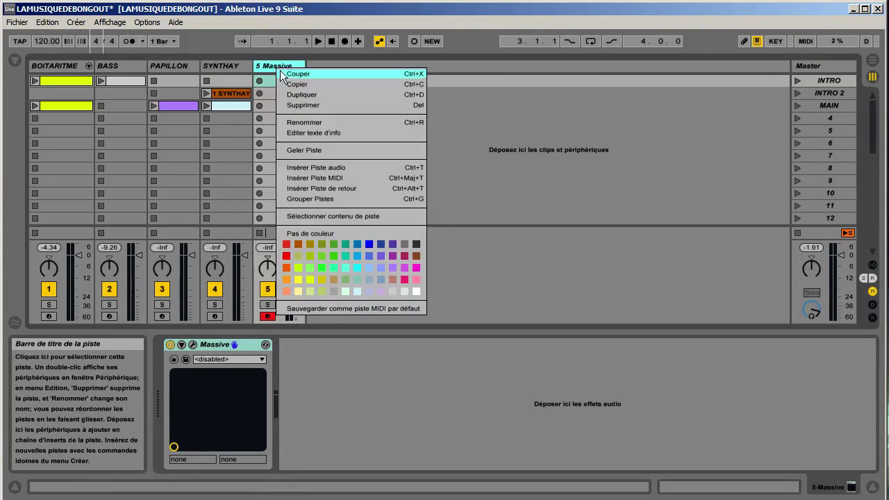
pyautogui.click(303, 119)
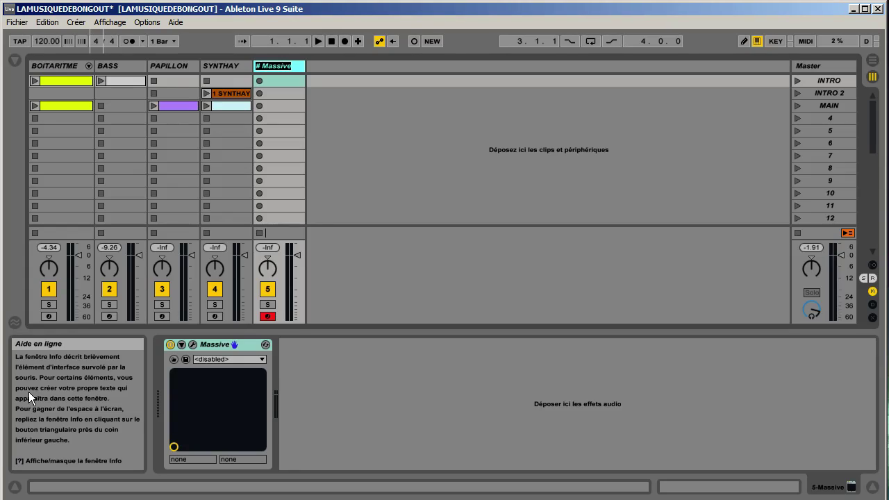
pyautogui.write('MY')
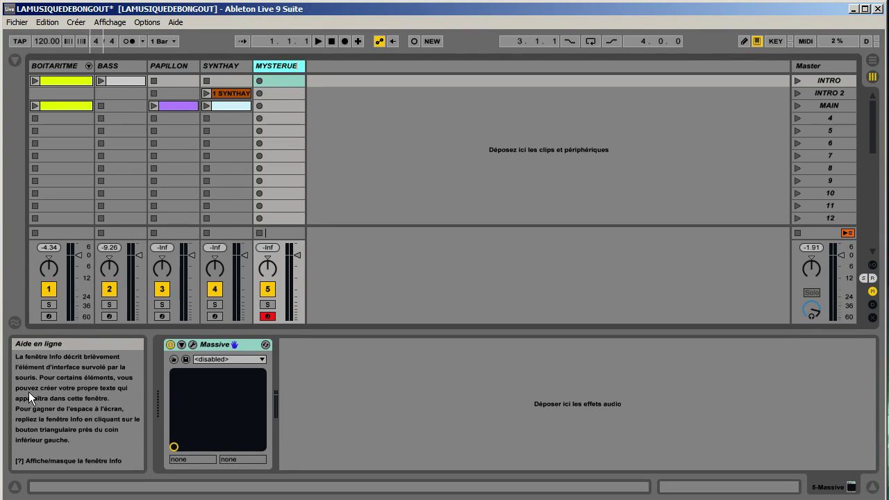
pyautogui.write('STERIEU')
pyautogui.press('BackSpace')
pyautogui.write('IEUX')
pyautogui.press('Return')
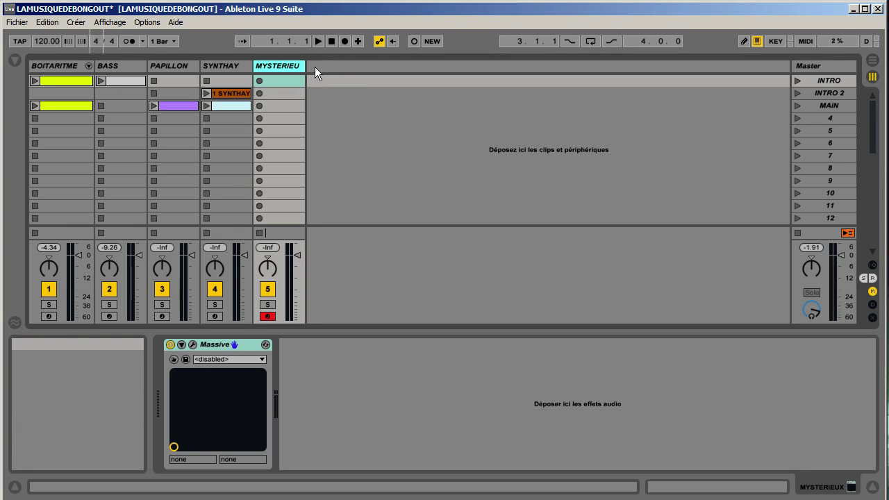
pyautogui.moveTo(305, 66); pyautogui.dragTo(312, 66)
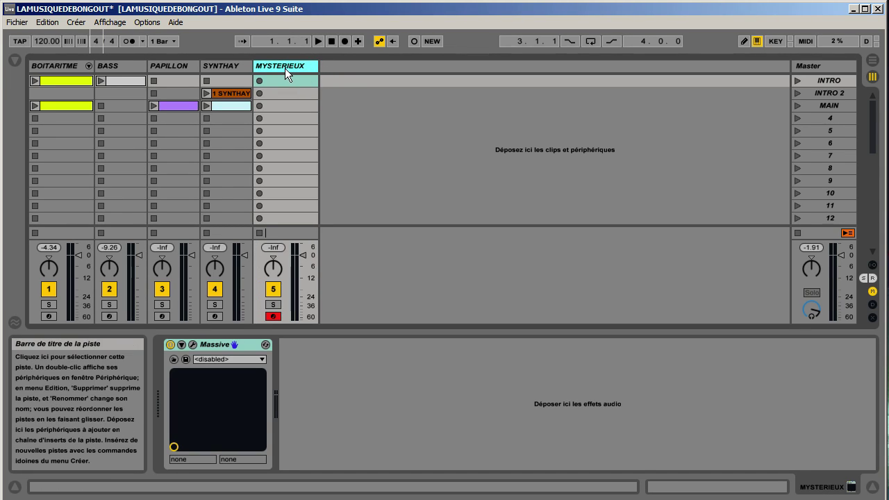
# Load the Lunar Park preset from My Favorites into Massive on the MYSTERIEUX track and close the plug-in window.
pyautogui.click(195, 347)
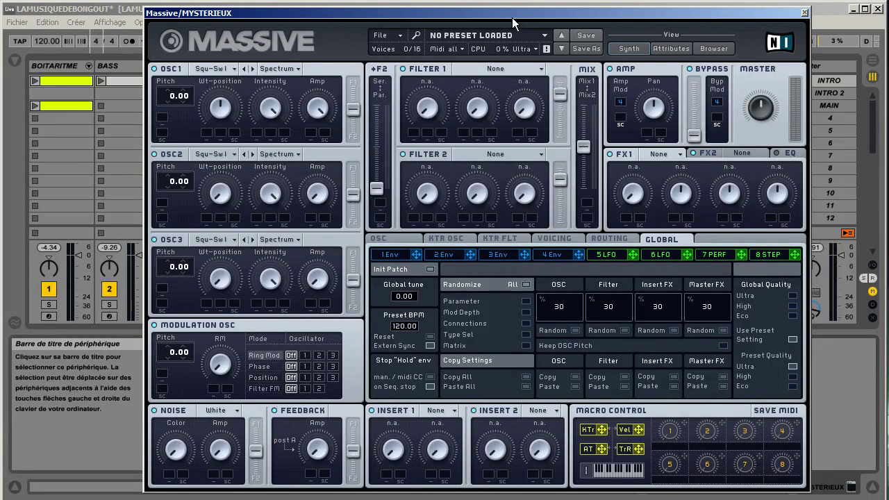
pyautogui.moveTo(515, 20); pyautogui.dragTo(513, 18)
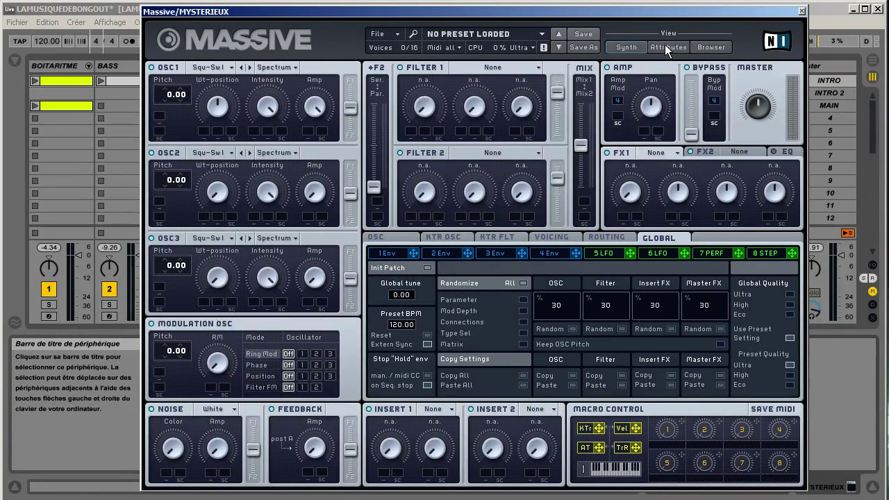
pyautogui.click(700, 47)
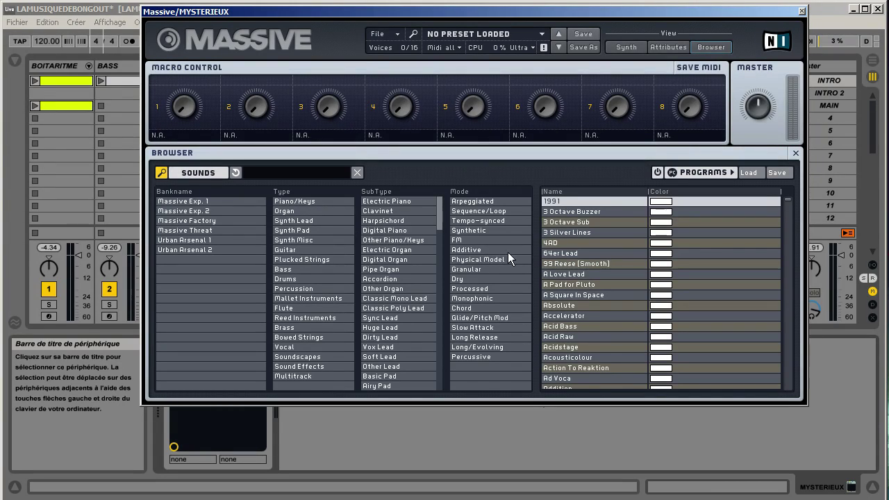
pyautogui.click(209, 172)
pyautogui.click(251, 316)
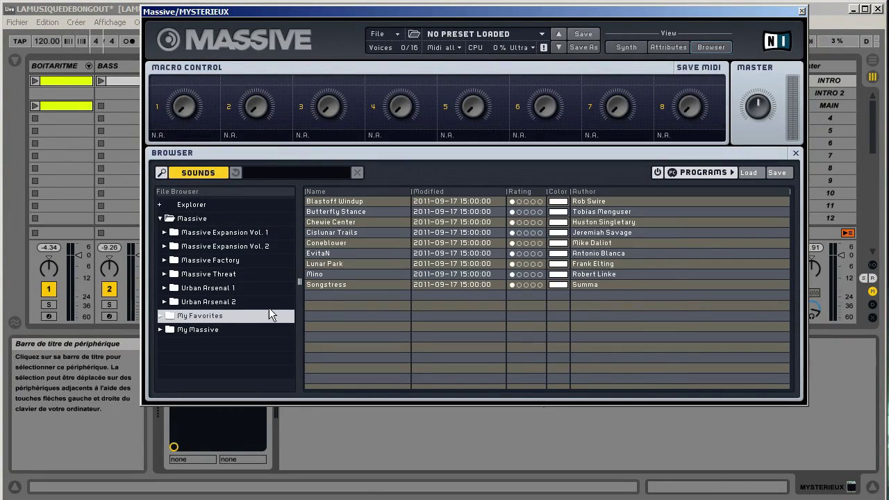
pyautogui.click(342, 264)
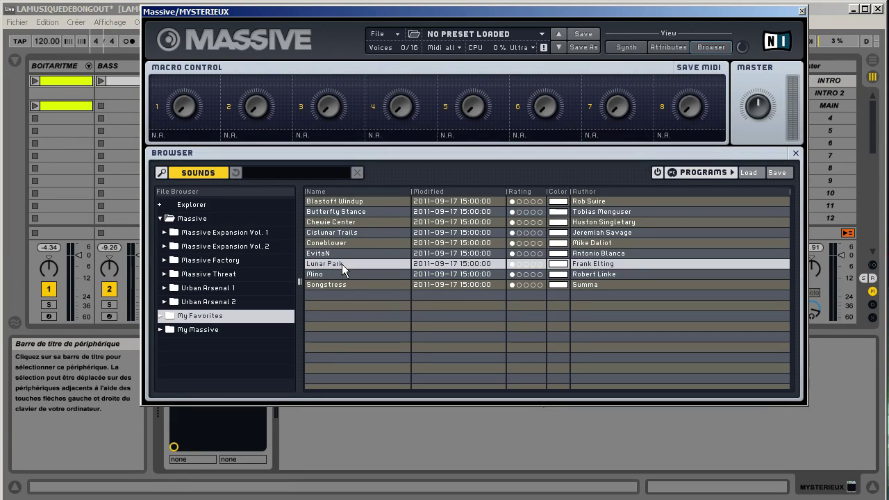
pyautogui.click(801, 11)
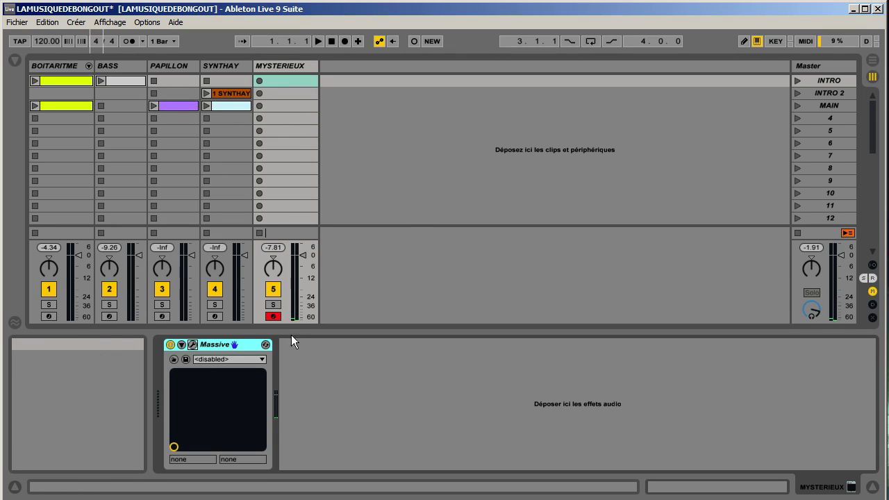
# Lower the MYSTERIEUX track's volume to -16.3 dB.
pyautogui.moveTo(303, 256); pyautogui.dragTo(303, 279)
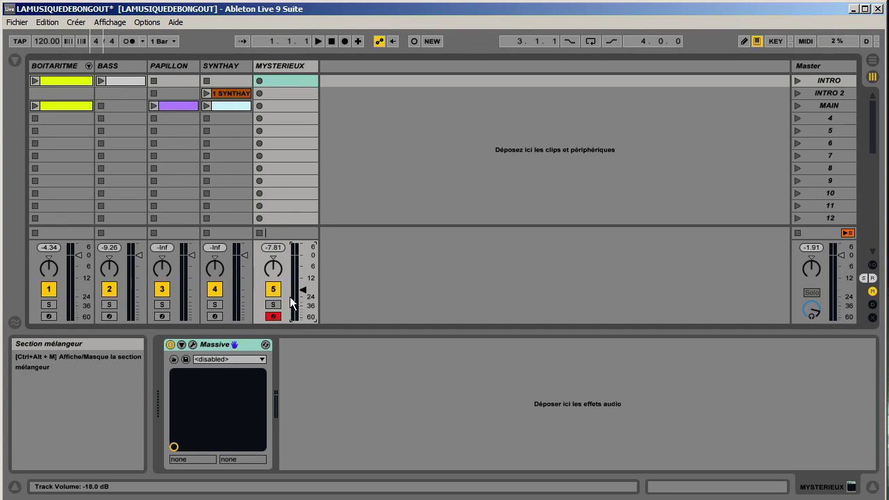
pyautogui.moveTo(303, 291); pyautogui.dragTo(303, 284)
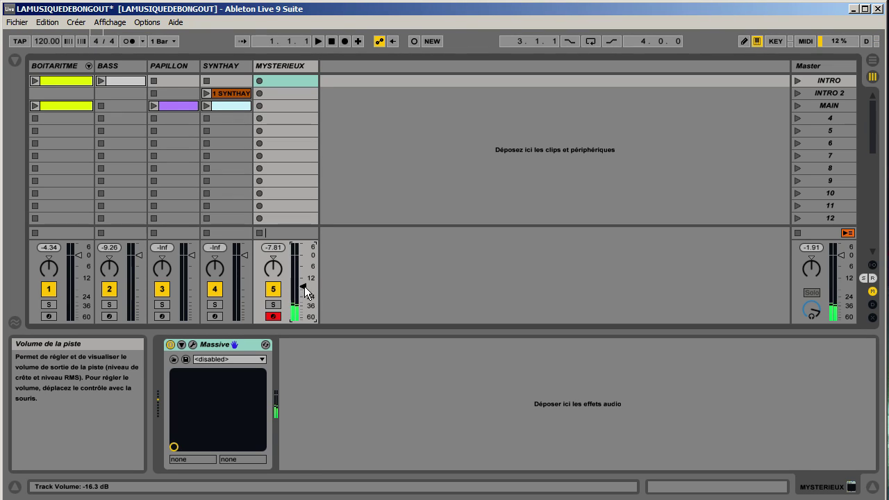
# Audition the BOITARITME INTRO clip alongside the MYSTERIEUX synth, and select the PAPILLON clip in the MAIN scene.
pyautogui.click(34, 80)
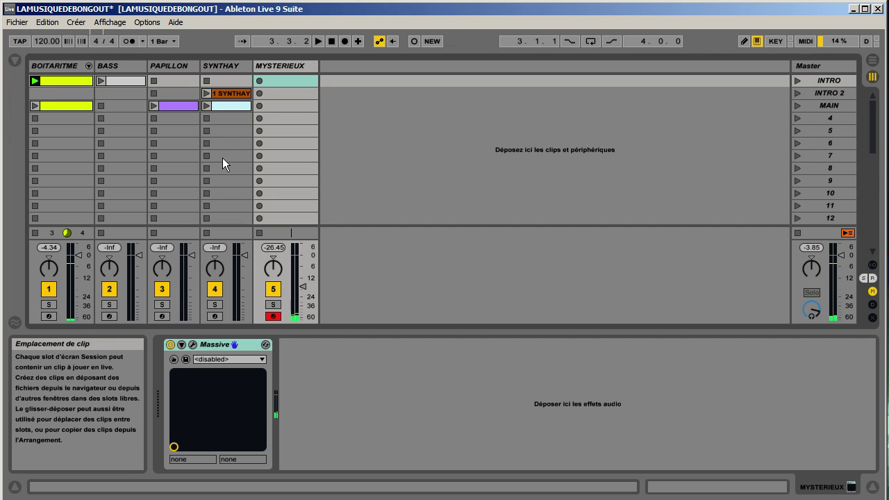
pyautogui.click(76, 82)
pyautogui.click(278, 80)
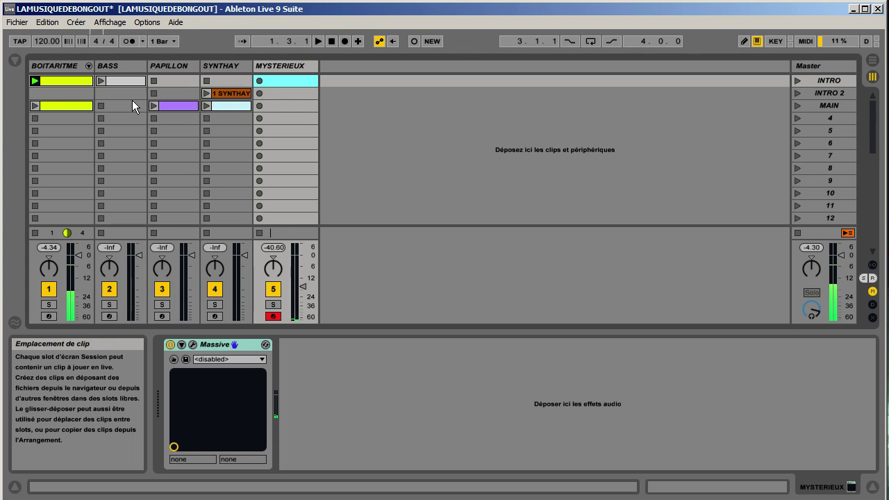
pyautogui.click(178, 105)
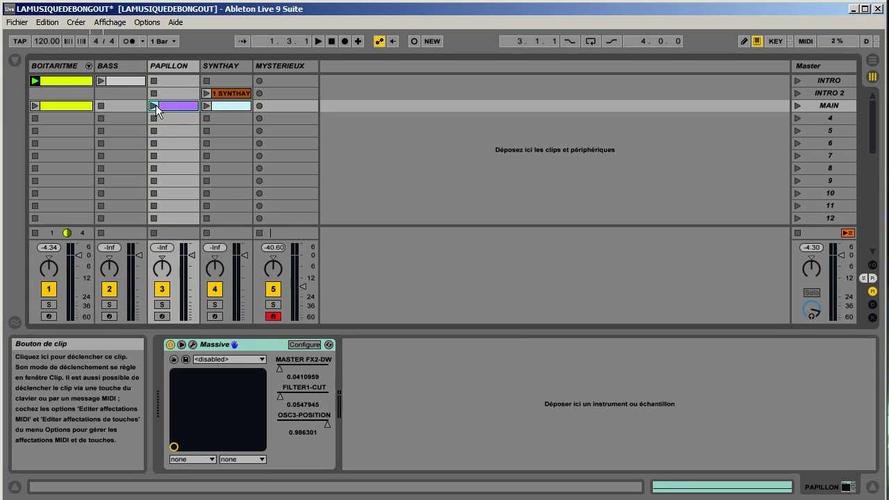
# Audition the PAPILLON clip with the MYSTERIEUX synth, and move the MYSTERIEUX track between PAPILLON and SYNTHAY.
pyautogui.click(156, 105)
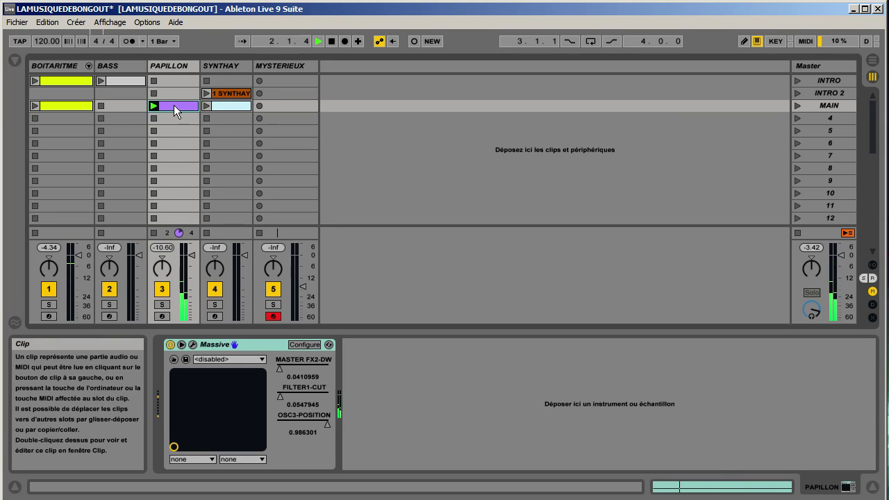
pyautogui.click(277, 70)
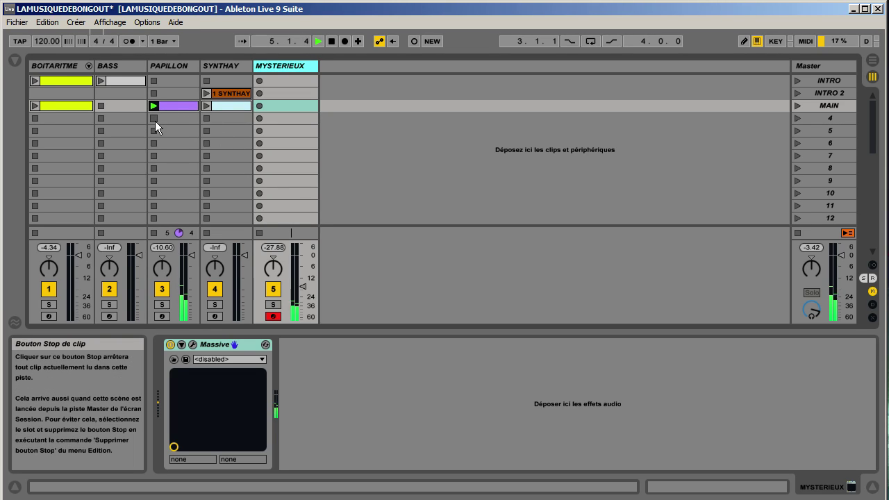
pyautogui.press('space')
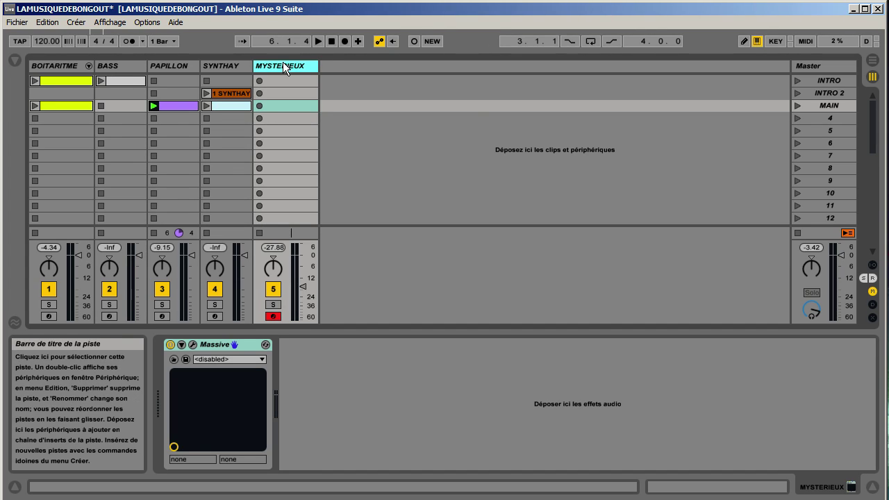
pyautogui.moveTo(280, 63); pyautogui.dragTo(207, 66)
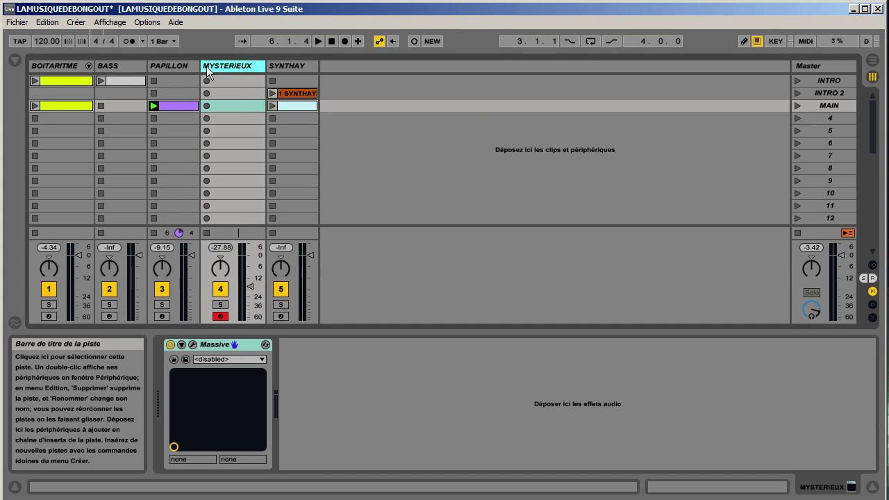
# Play the BOITARITME INTRO clip, review its notes, and show the Kick 707 pad's devices in the Drum Rack.
pyautogui.click(51, 81)
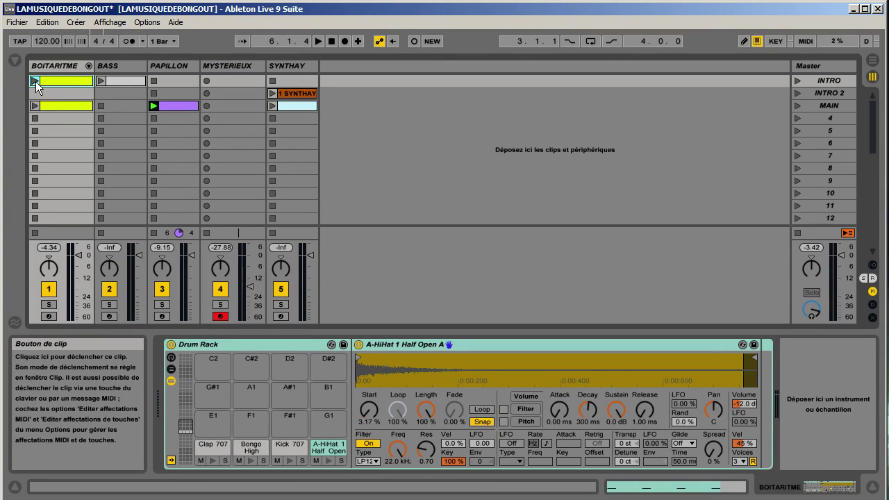
pyautogui.click(35, 81)
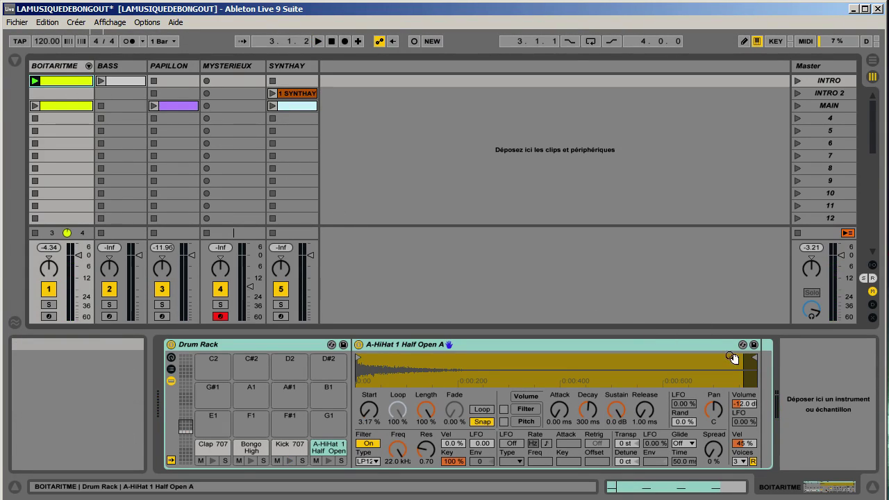
pyautogui.click(716, 488)
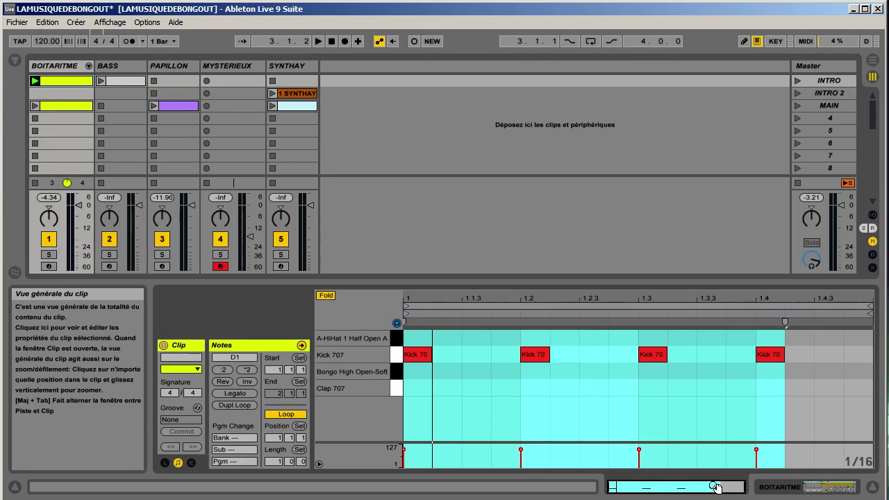
pyautogui.click(774, 488)
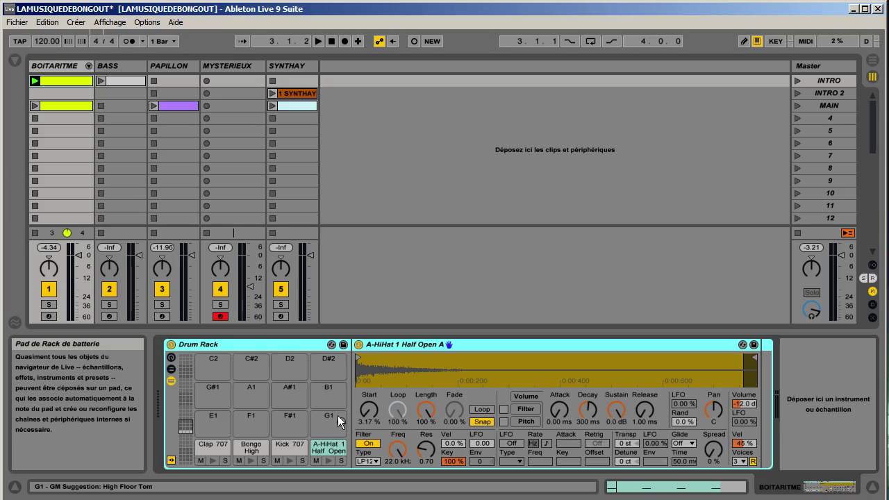
pyautogui.click(289, 444)
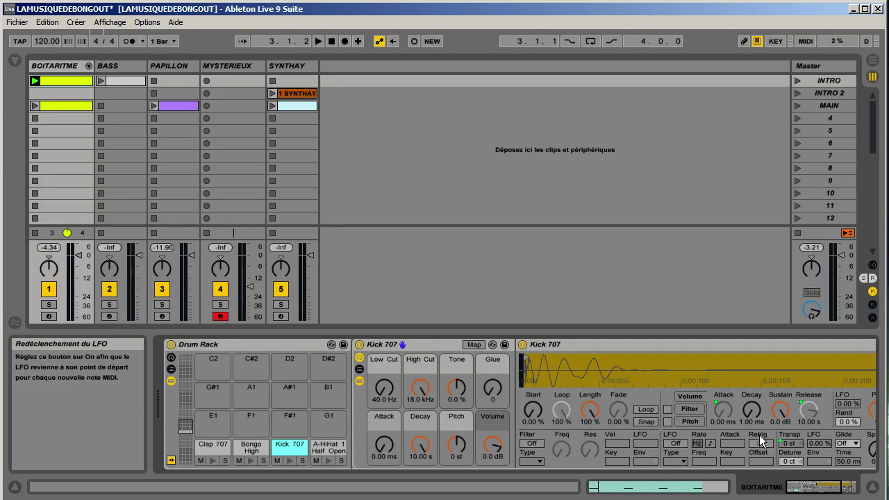
# Fold the Kick 707 sampler, Glue Compressor and EQ Eight devices in the kick's chain.
pyautogui.moveTo(806, 483)
pyautogui.mouseDown()
pyautogui.moveTo(837, 492)
pyautogui.moveTo(803, 491)
pyautogui.mouseUp()
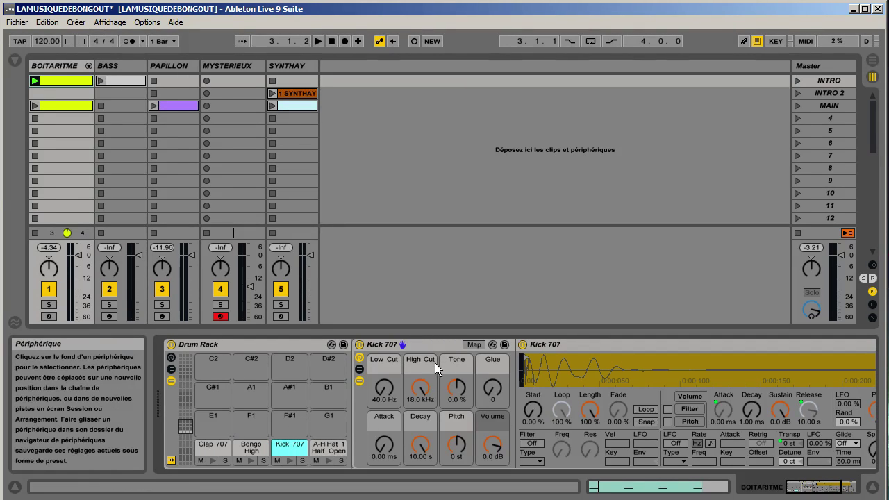
pyautogui.moveTo(820, 485); pyautogui.dragTo(802, 474)
pyautogui.doubleClick(626, 347)
# Lower the Kick 707 High Cut to 1.88 kHz while auditioning the BOITARITME INTRO and PAPILLON clips.
pyautogui.moveTo(419, 390); pyautogui.dragTo(419, 407)
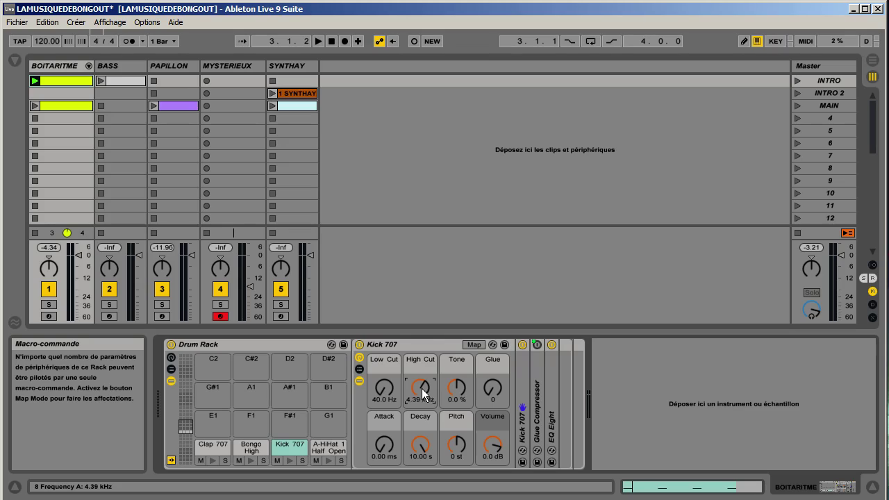
pyautogui.moveTo(418, 390); pyautogui.dragTo(434, 408)
pyautogui.click(36, 79)
pyautogui.click(154, 105)
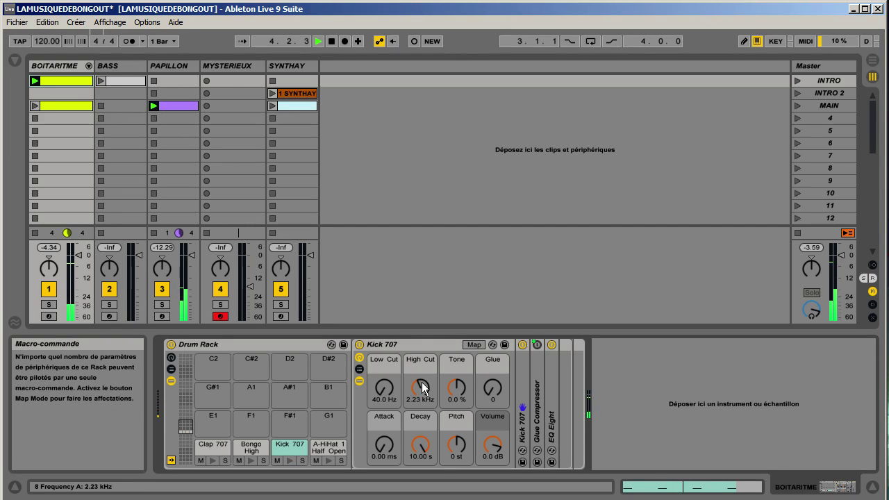
pyautogui.moveTo(423, 389); pyautogui.dragTo(424, 395)
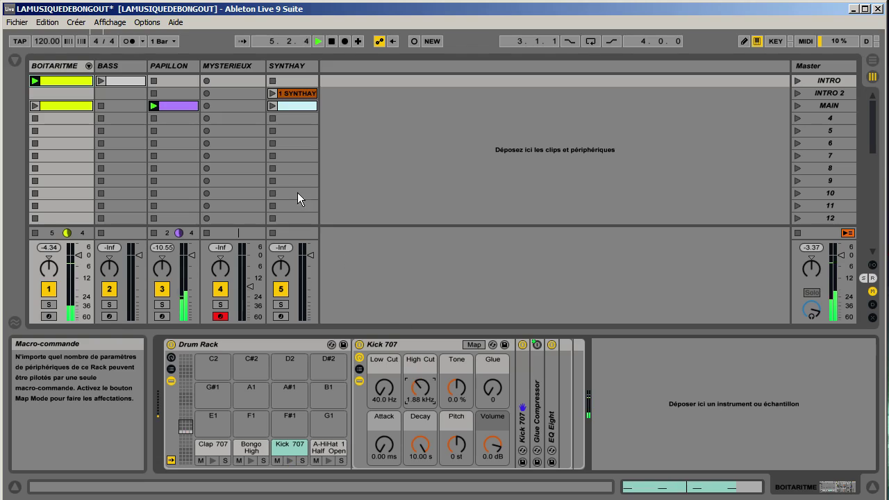
pyautogui.click(156, 122)
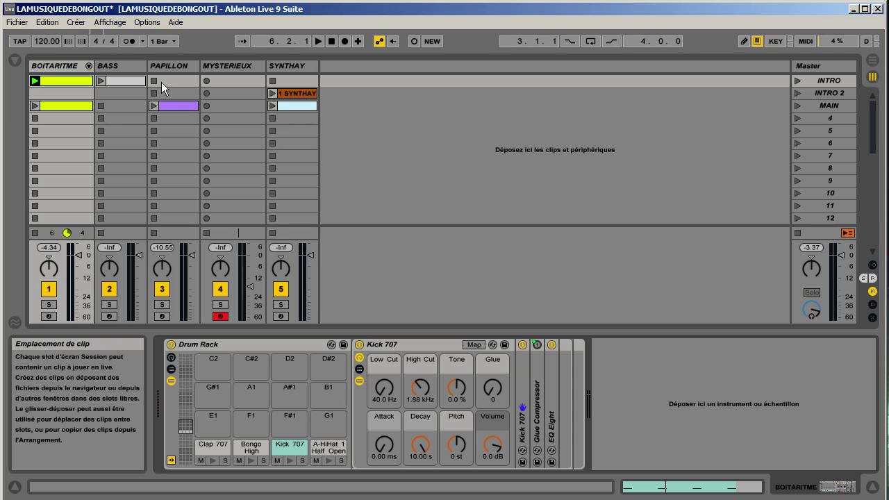
# Move the BOITARITME clip from the MAIN scene to INTRO 2 and play it briefly.
pyautogui.click(64, 102)
pyautogui.click(58, 114)
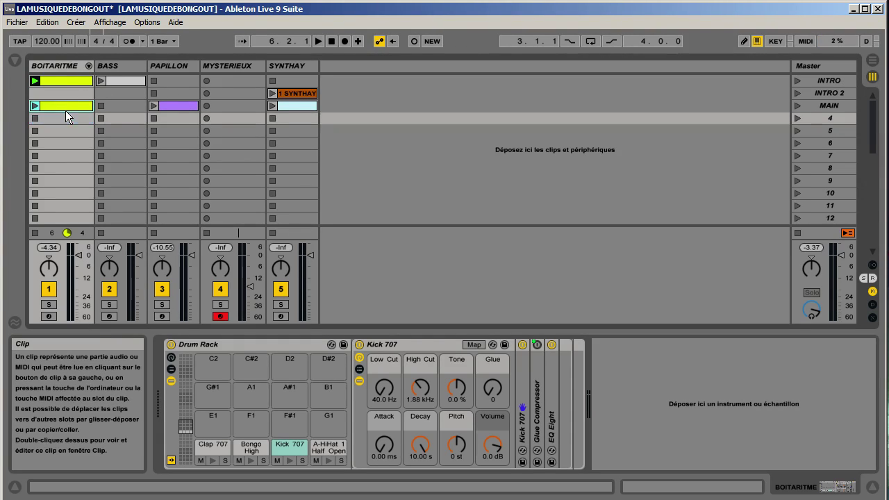
pyautogui.click(63, 108)
pyautogui.moveTo(56, 108); pyautogui.dragTo(56, 94)
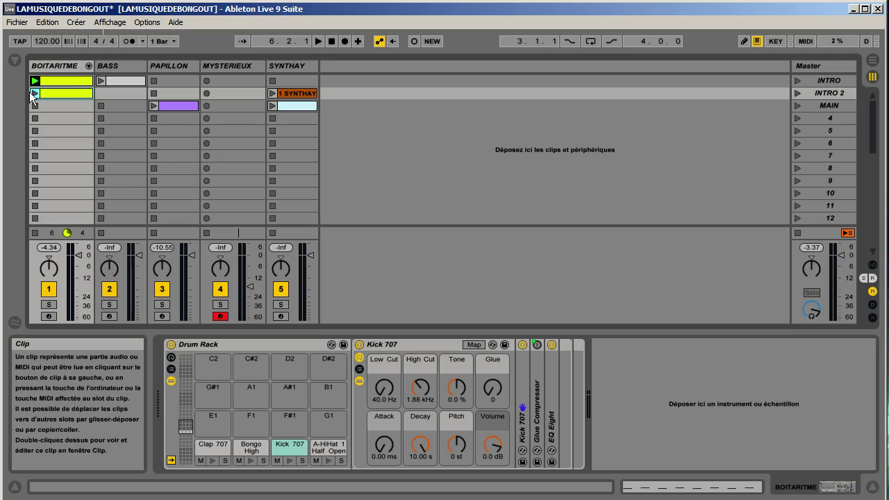
pyautogui.click(32, 92)
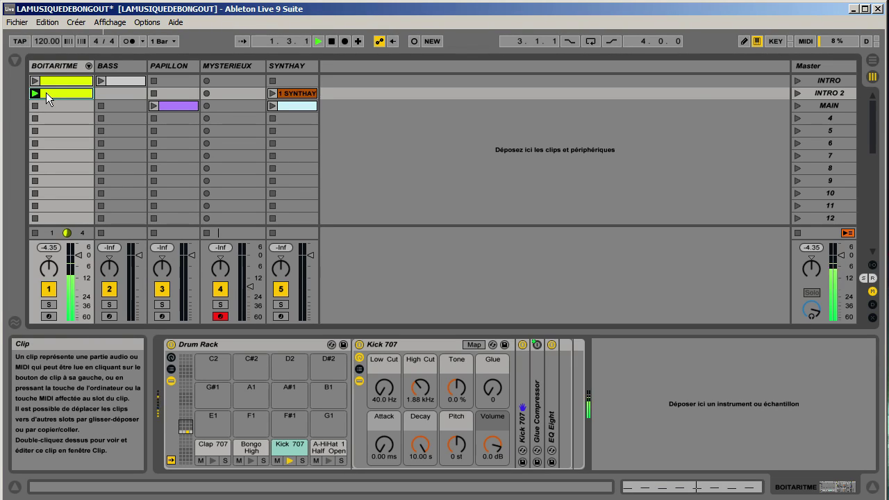
pyautogui.press('space')
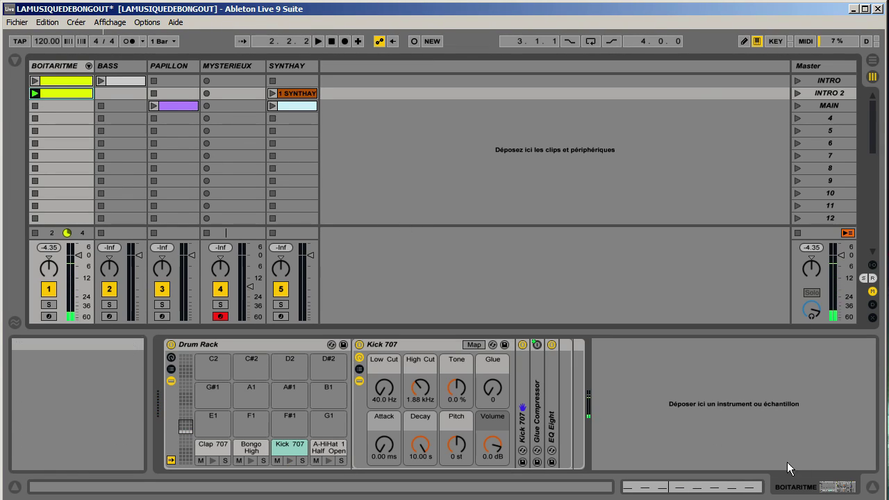
# Examine the kick and hi-hat notes of the BOITARITME INTRO 2 clip while replaying it, and select the first hi-hat note.
pyautogui.click(755, 491)
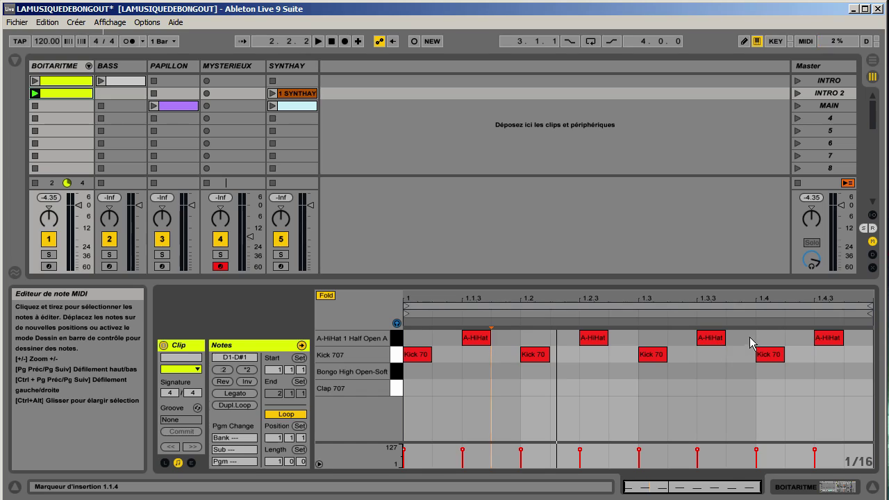
pyautogui.click(826, 340)
pyautogui.moveTo(452, 335)
pyautogui.mouseDown()
pyautogui.moveTo(497, 338)
pyautogui.moveTo(441, 337)
pyautogui.moveTo(503, 340)
pyautogui.moveTo(443, 343)
pyautogui.mouseUp()
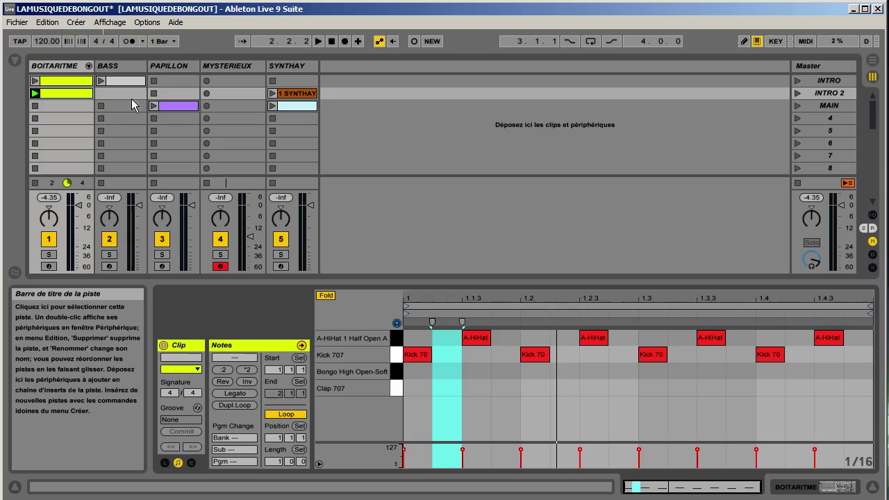
pyautogui.press('space')
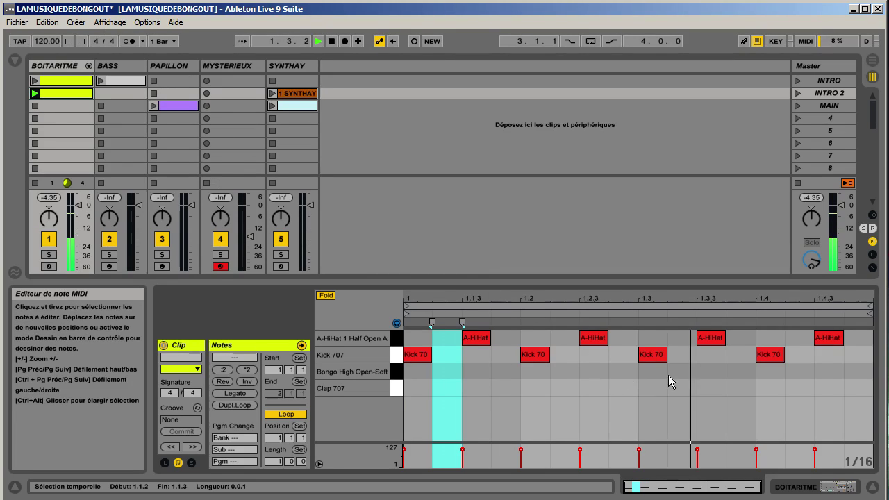
pyautogui.press('space')
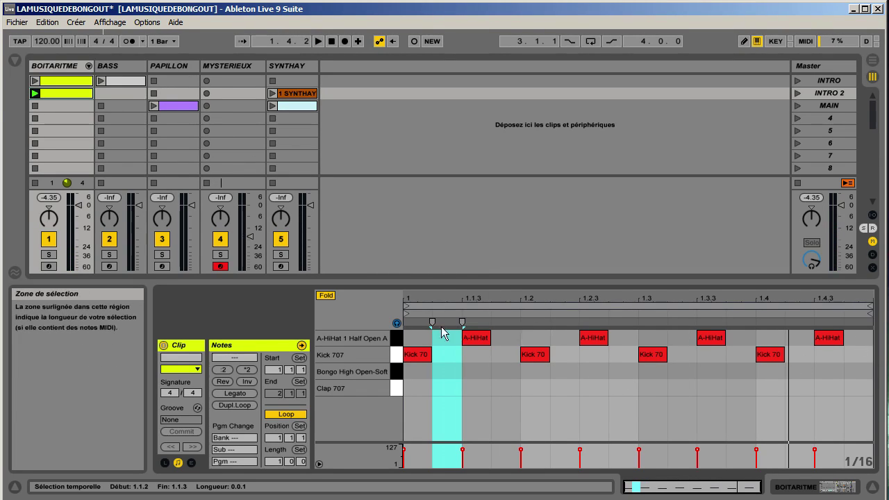
pyautogui.click(477, 339)
pyautogui.click(491, 383)
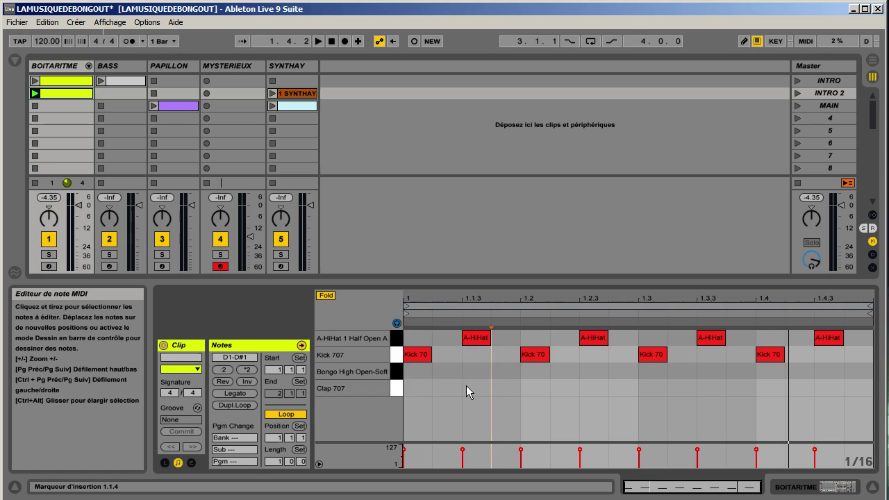
pyautogui.click(475, 338)
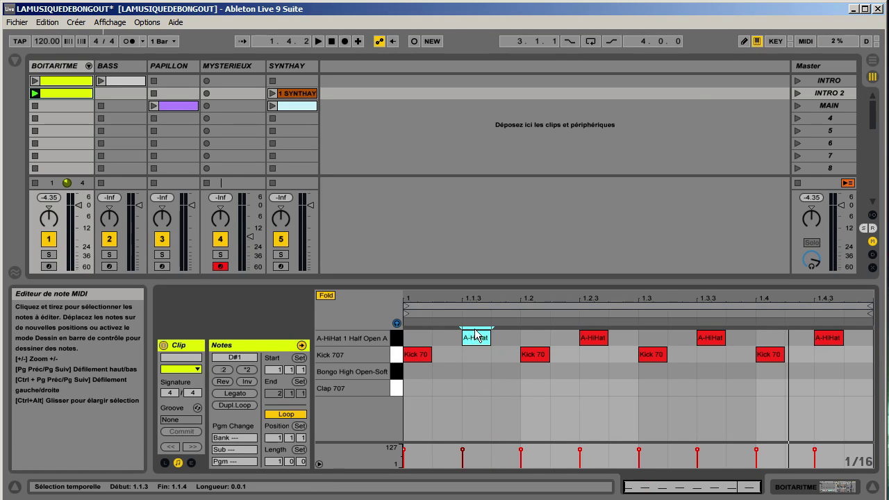
# Preview the A-HiHat 1 Half Open sample from its Drum Rack pad several times.
pyautogui.click(790, 486)
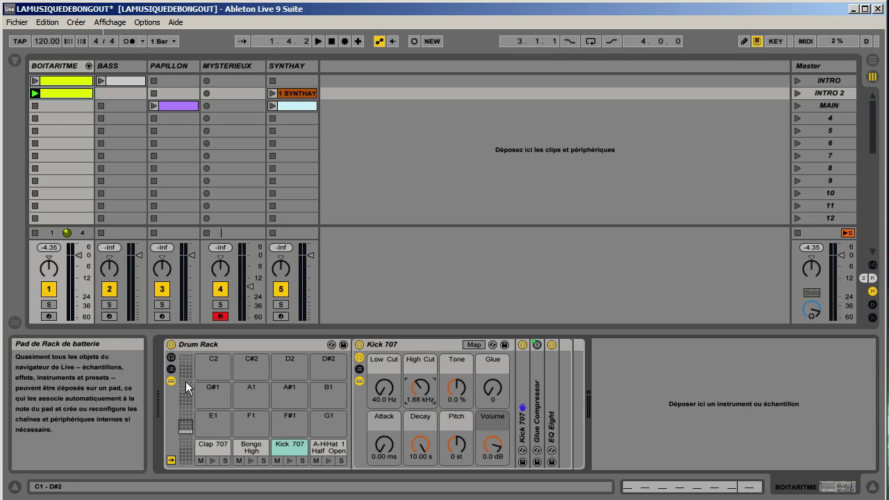
pyautogui.click(331, 449)
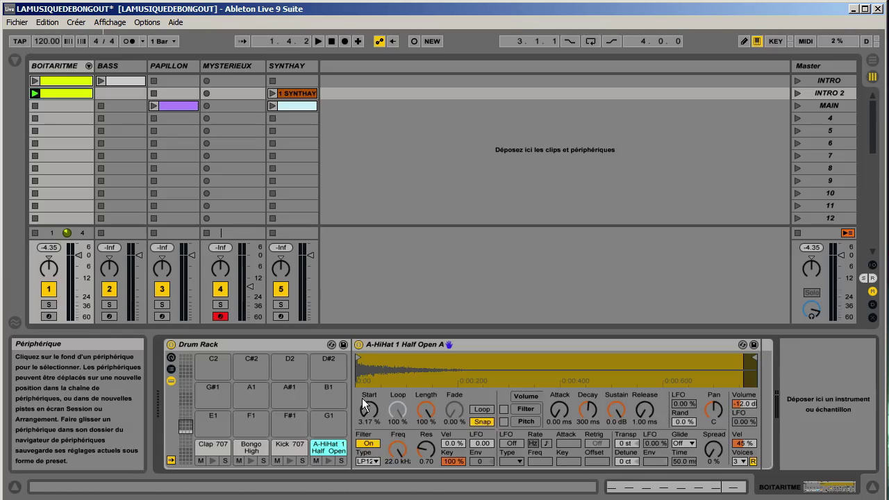
pyautogui.click(327, 460)
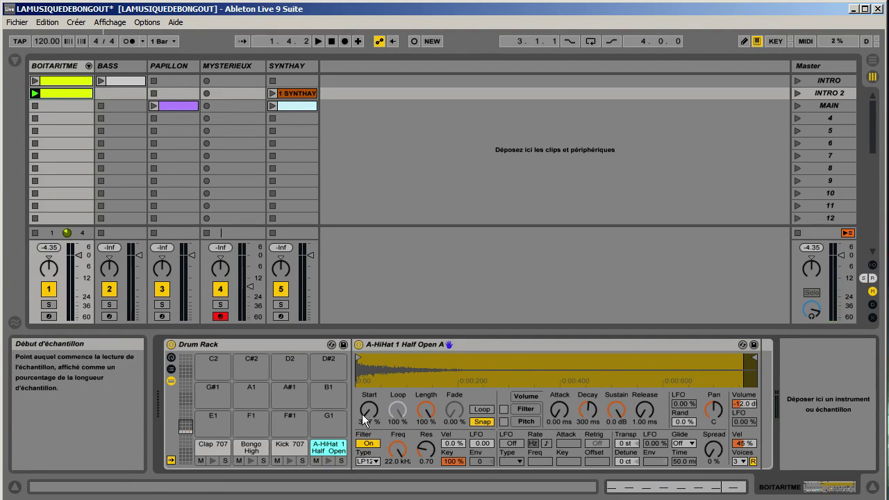
pyautogui.click(331, 462)
pyautogui.click(331, 462)
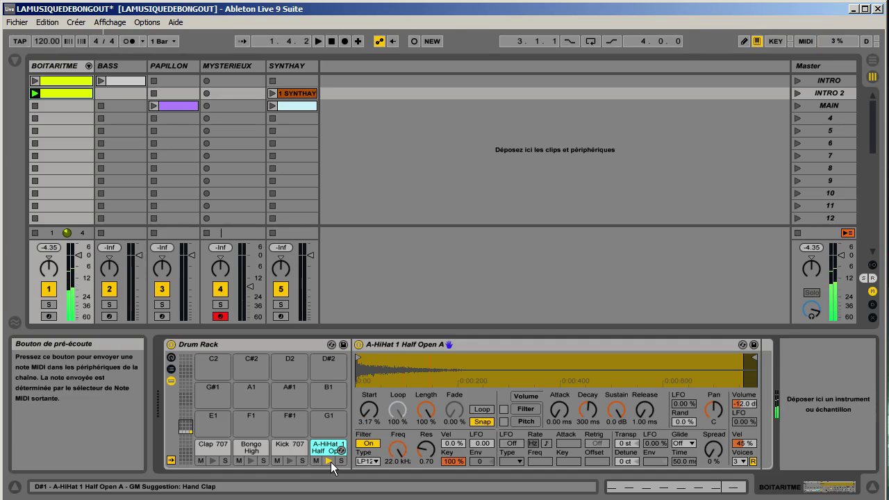
pyautogui.click(331, 462)
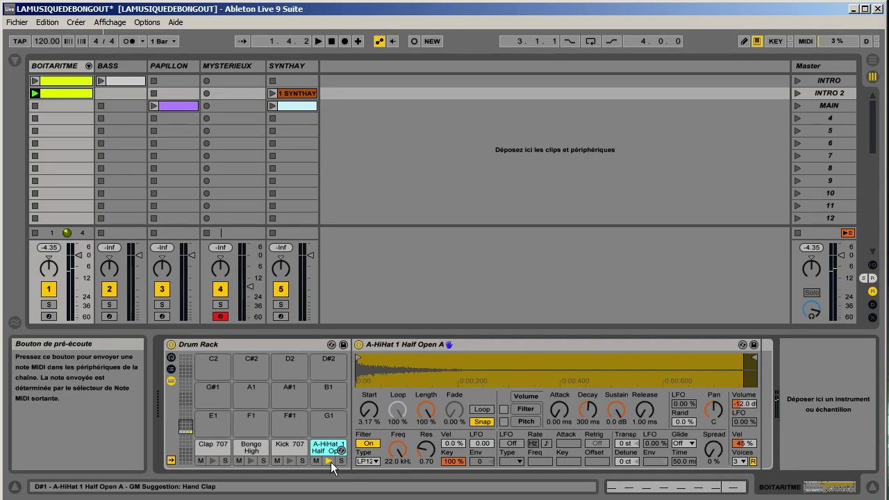
# Lengthen all four hi-hat notes in the BOITARITME INTRO 2 clip to two sixteenths, ending each on the following beat.
pyautogui.click(699, 487)
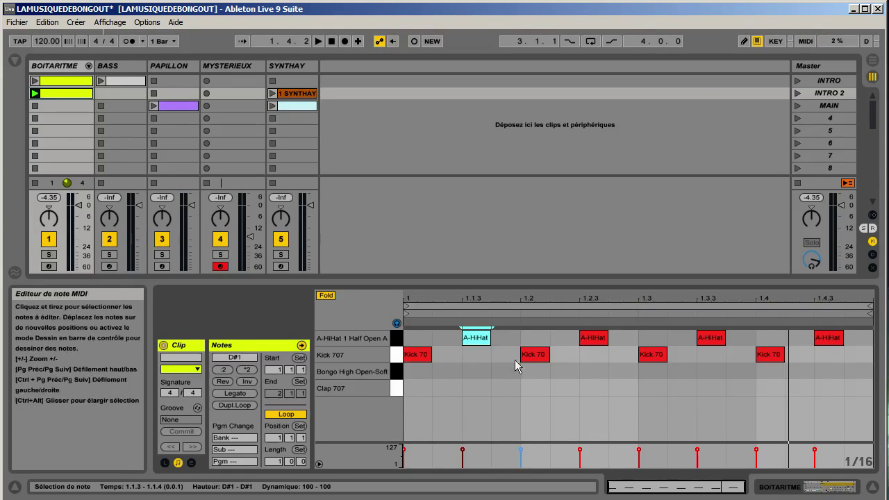
pyautogui.click(487, 358)
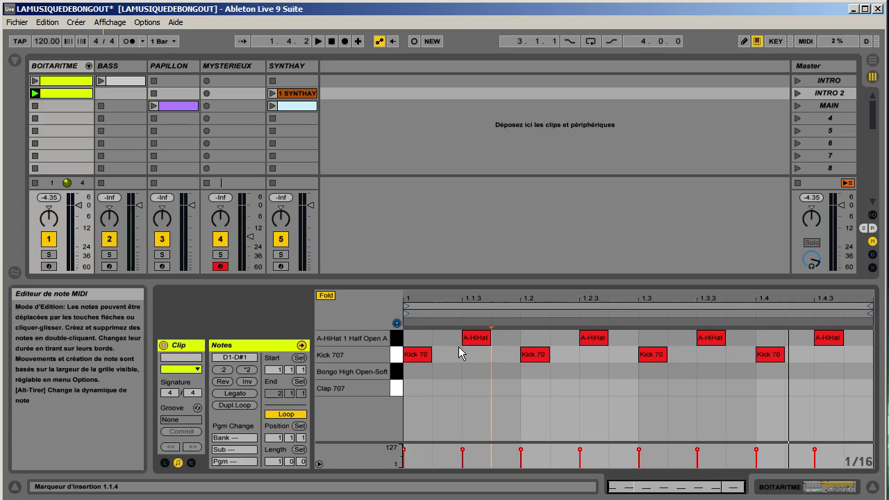
pyautogui.moveTo(864, 352); pyautogui.dragTo(489, 341)
pyautogui.click(507, 350)
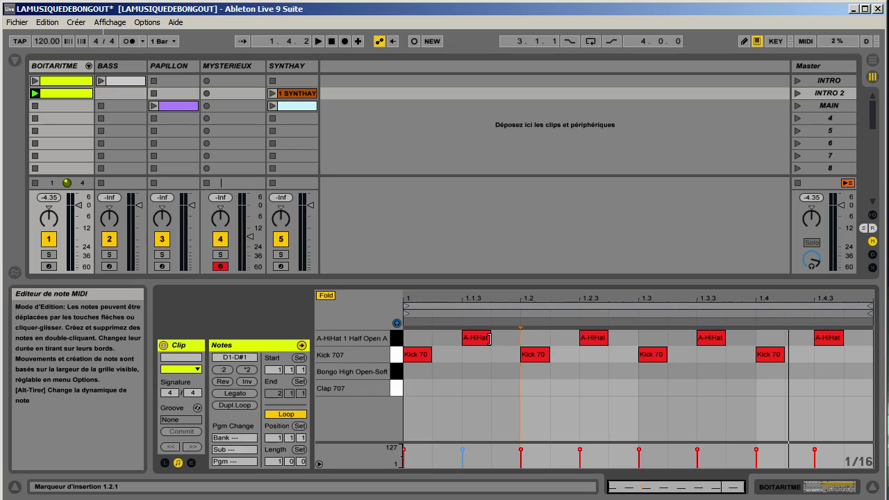
pyautogui.moveTo(489, 338)
pyautogui.mouseDown()
pyautogui.moveTo(516, 337)
pyautogui.moveTo(499, 339)
pyautogui.mouseUp()
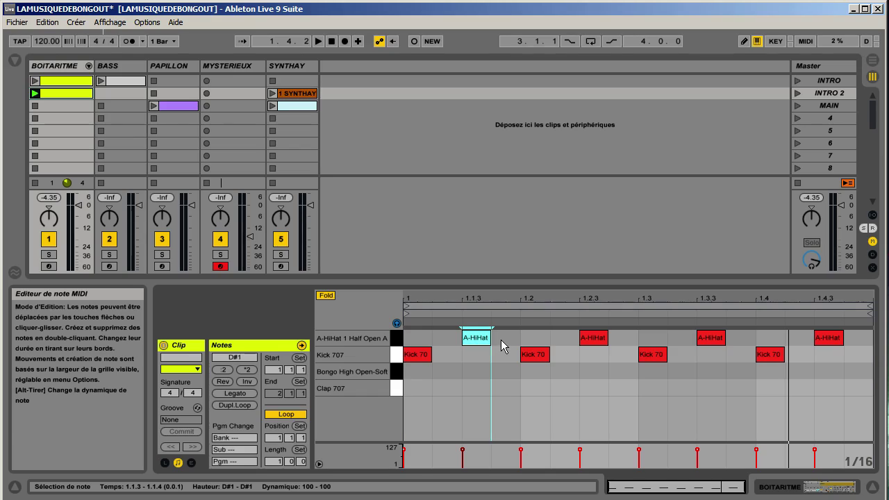
pyautogui.moveTo(867, 341); pyautogui.dragTo(517, 337)
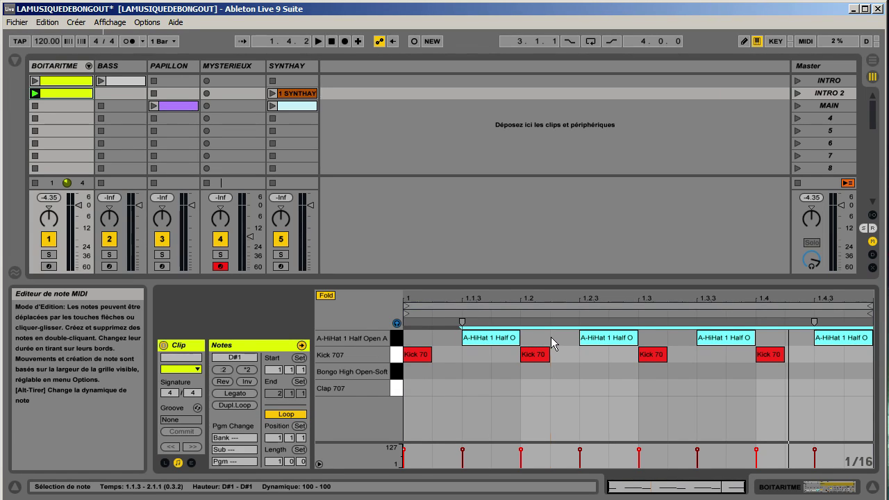
pyautogui.click(550, 337)
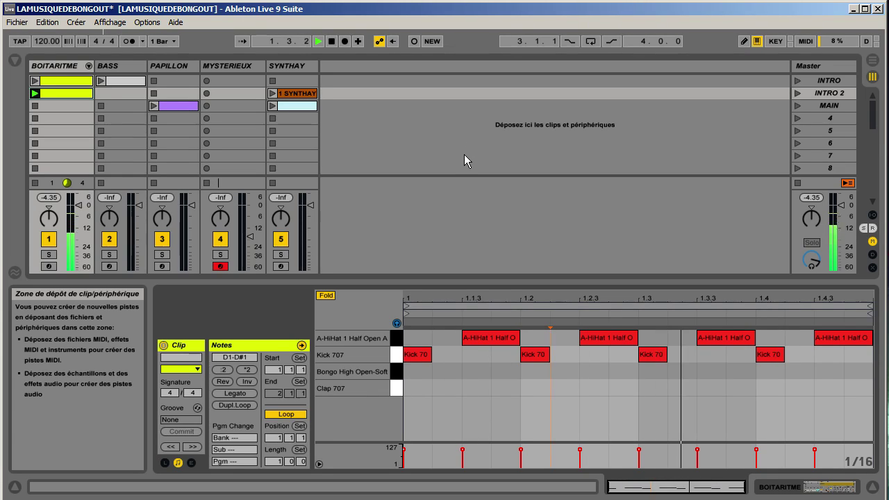
# Try the A-HiHat 1 Half Open sample at a volume of -24.2 dB, play the clip, and restore the volume to -12.0 dB.
pyautogui.click(800, 488)
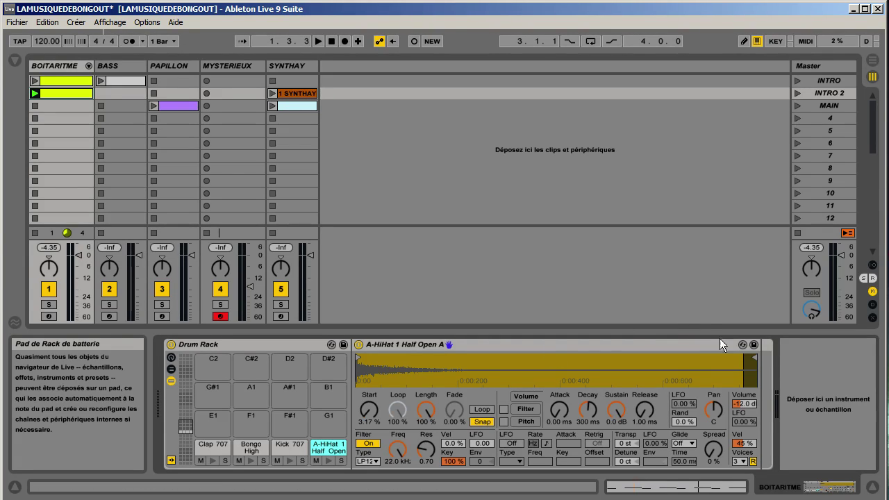
pyautogui.click(743, 404)
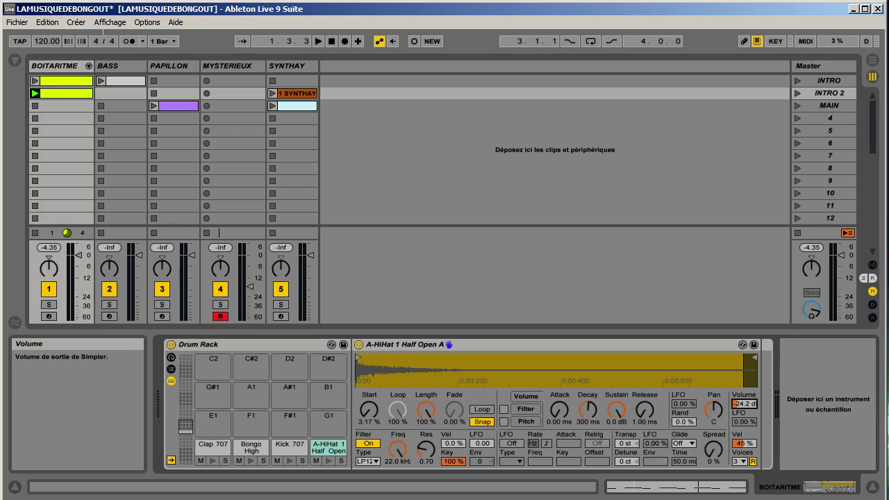
pyautogui.press('space')
pyautogui.moveTo(744, 404); pyautogui.dragTo(744, 394)
pyautogui.press('space')
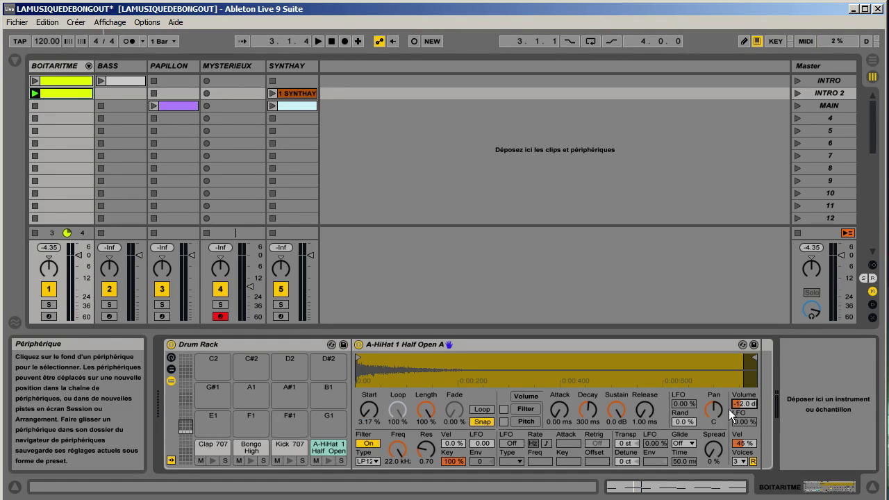
# Try lowering the velocity of all four hi-hat notes in the BOITARITME INTRO 2 clip to 90.
pyautogui.click(738, 488)
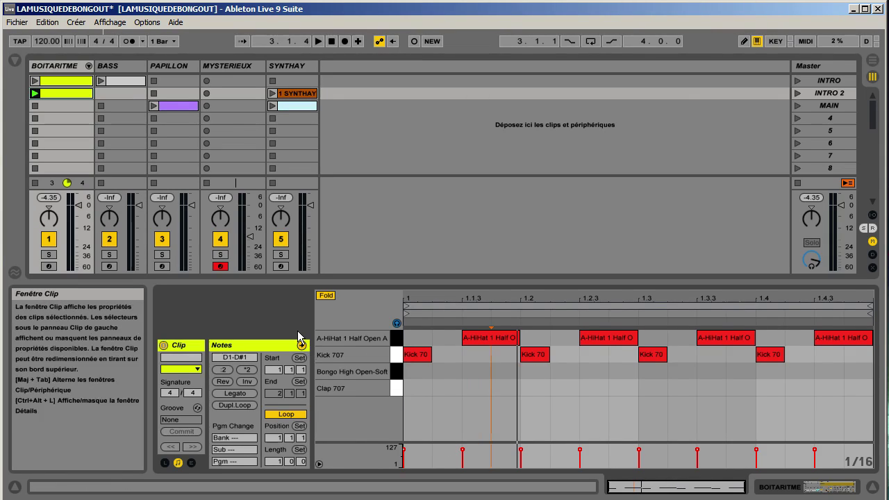
pyautogui.moveTo(444, 338); pyautogui.dragTo(844, 339)
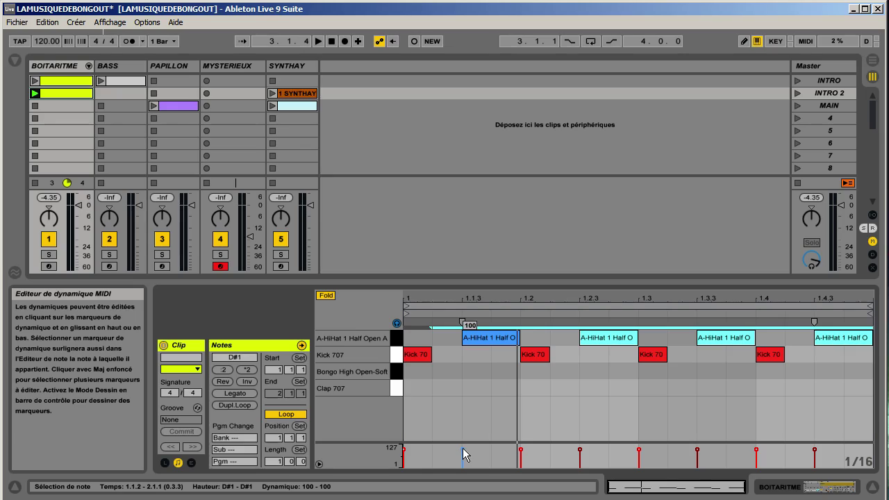
pyautogui.moveTo(462, 325); pyautogui.dragTo(461, 324)
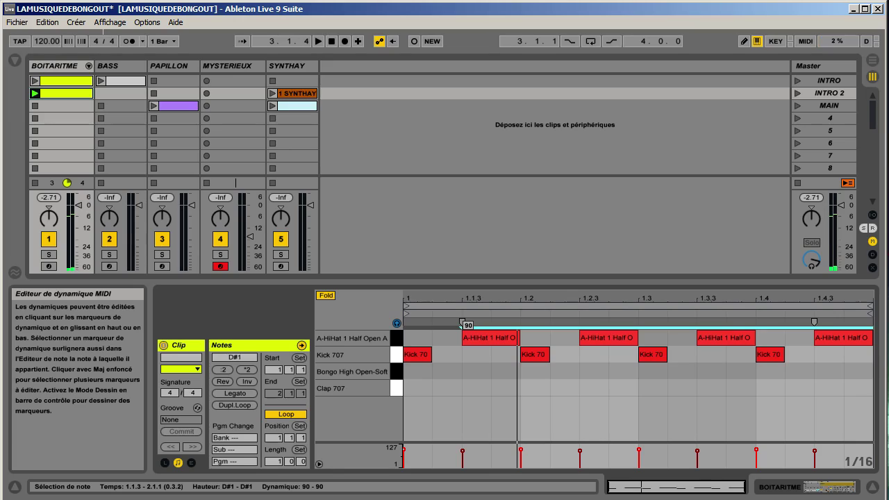
pyautogui.click(496, 439)
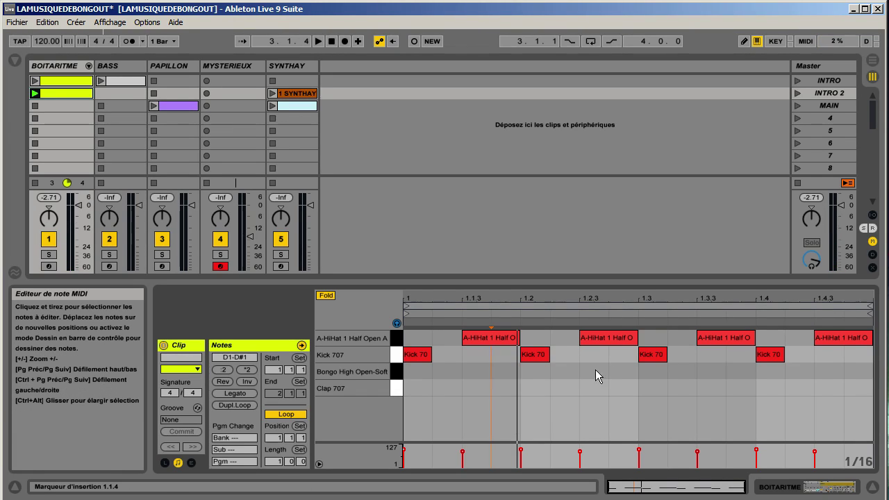
# Lower the A-HiHat 1 Half Open sample's volume to -15.2 dB while listening to the clip.
pyautogui.click(822, 487)
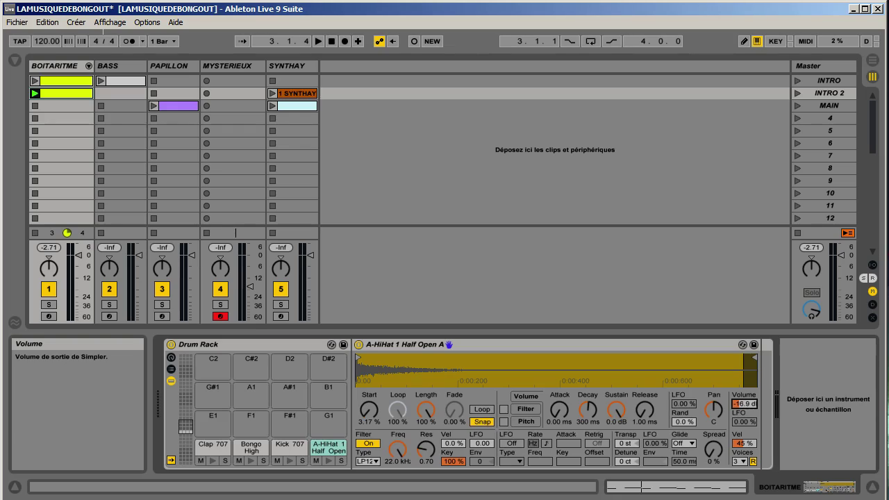
pyautogui.press('space')
pyautogui.moveTo(745, 403)
pyautogui.mouseDown()
pyautogui.moveTo(745, 385)
pyautogui.moveTo(745, 401)
pyautogui.mouseUp()
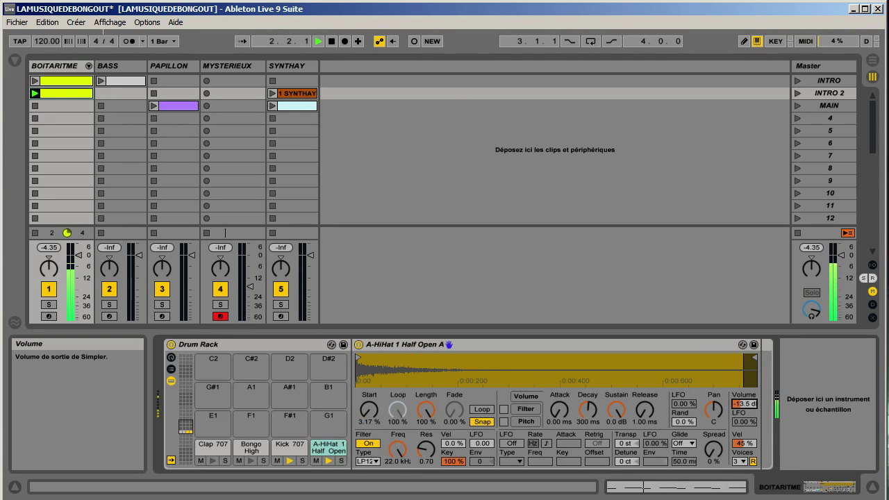
pyautogui.press('space')
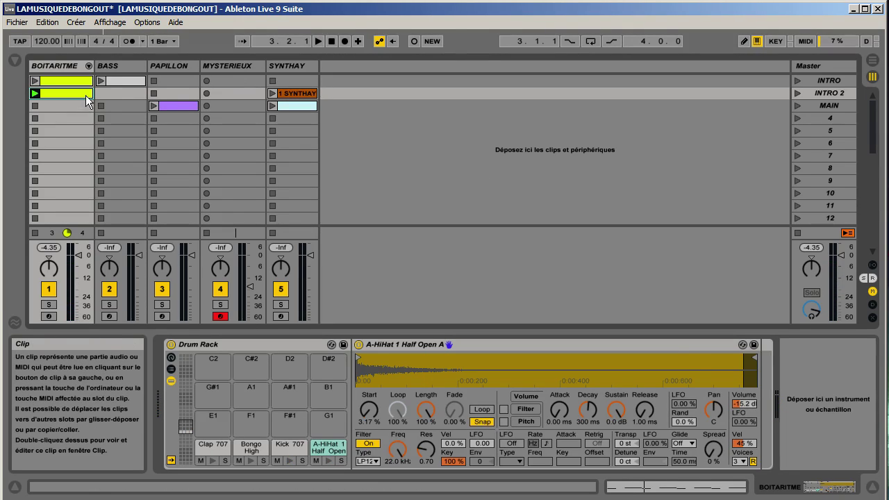
# Copy the BOITARITME clip from INTRO 2 into the MAIN scene slot.
pyautogui.moveTo(73, 95); pyautogui.dragTo(58, 104)
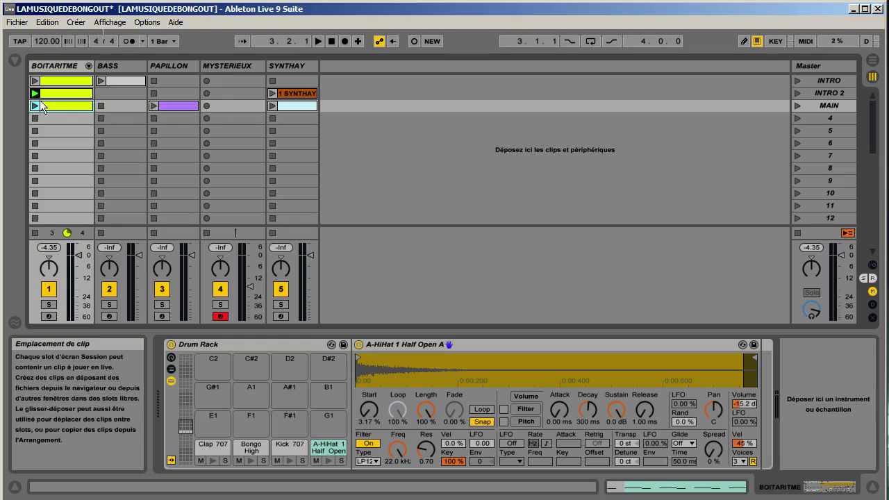
pyautogui.hotkey('ctrl', 'z')
pyautogui.rightClick(46, 94)
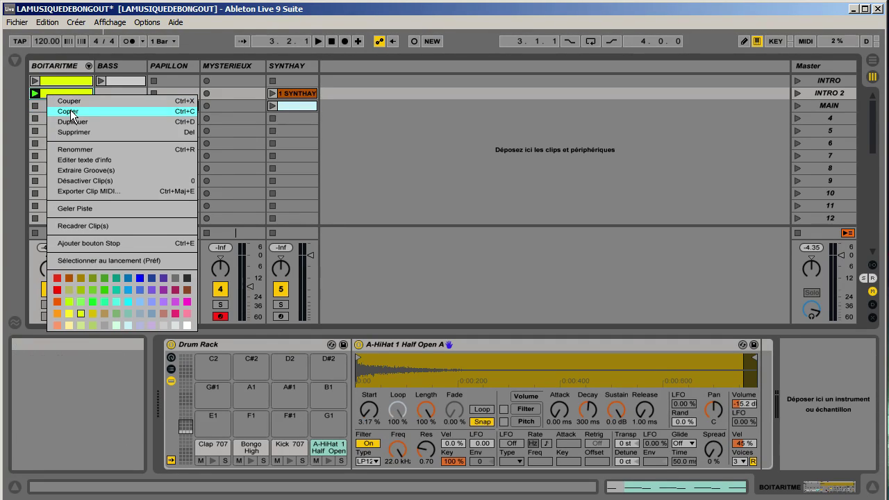
pyautogui.click(71, 113)
pyautogui.rightClick(67, 107)
pyautogui.click(78, 115)
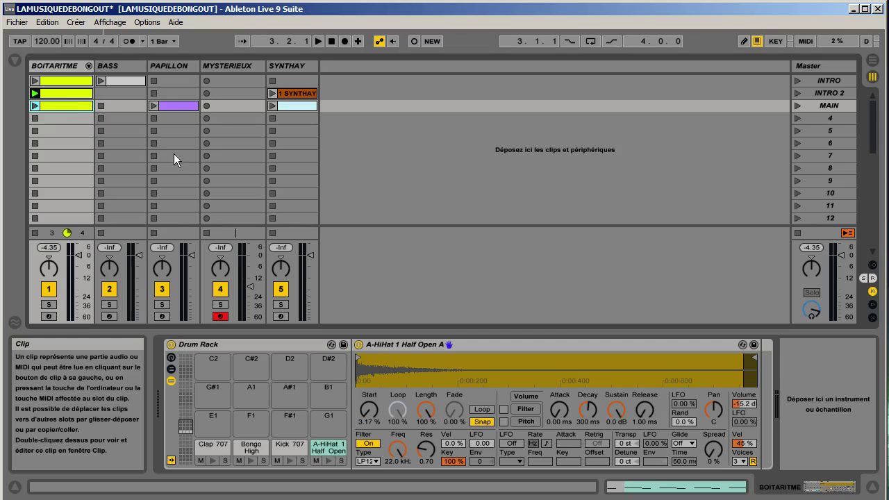
# Rename the BOITARITME clip in the INTRO scene as KICK.
pyautogui.click(632, 487)
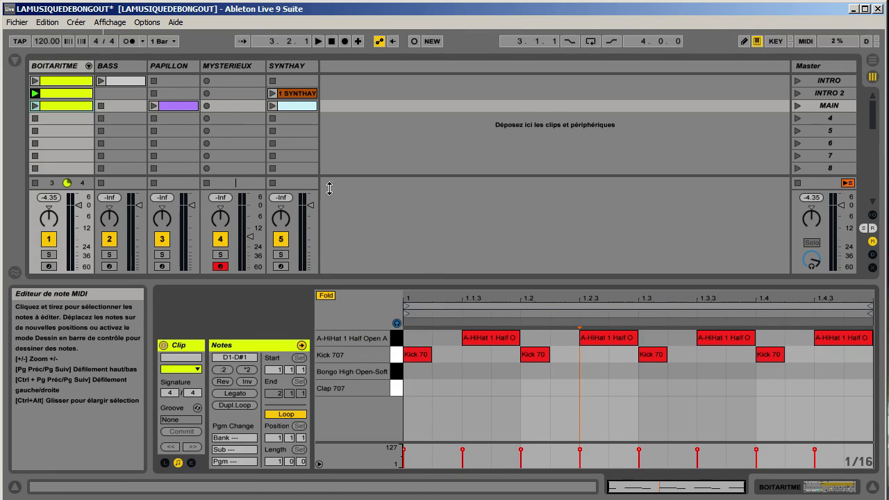
pyautogui.click(62, 82)
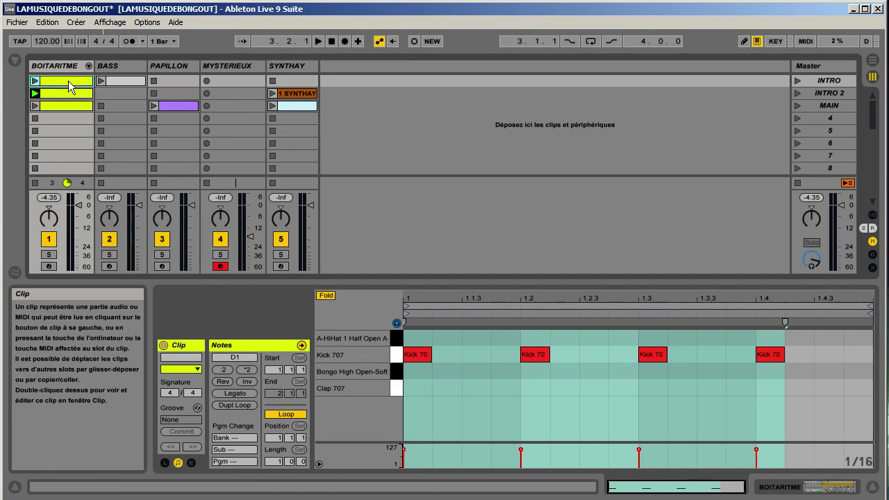
pyautogui.click(56, 67)
pyautogui.click(113, 66)
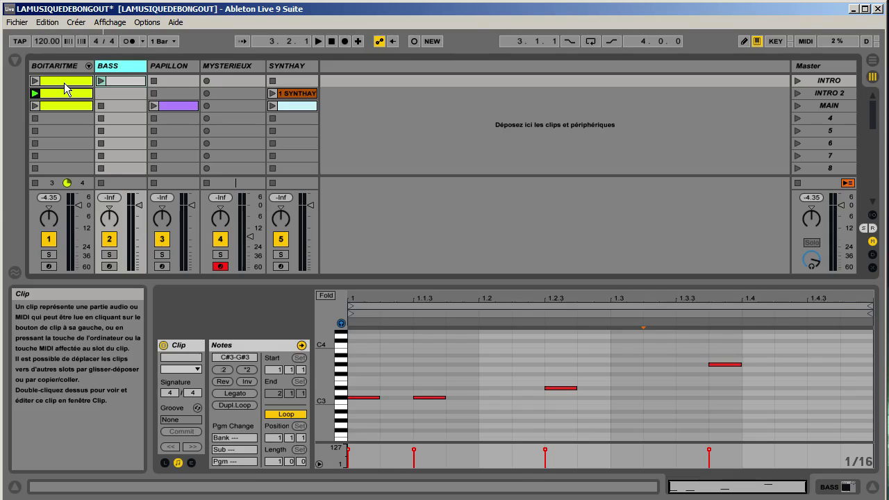
pyautogui.rightClick(64, 82)
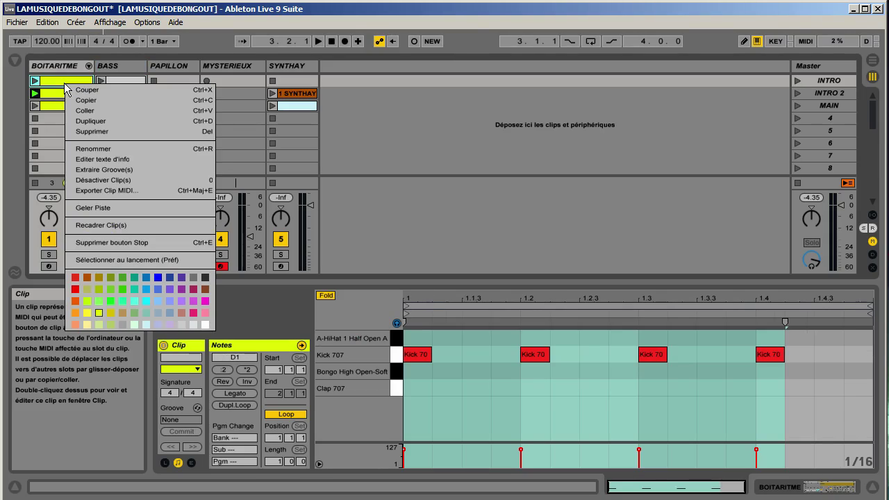
pyautogui.click(116, 149)
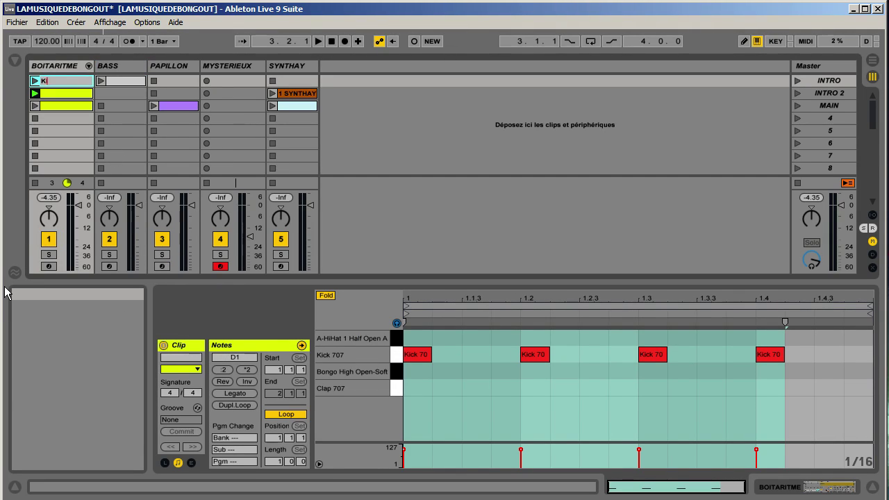
pyautogui.press('Return')
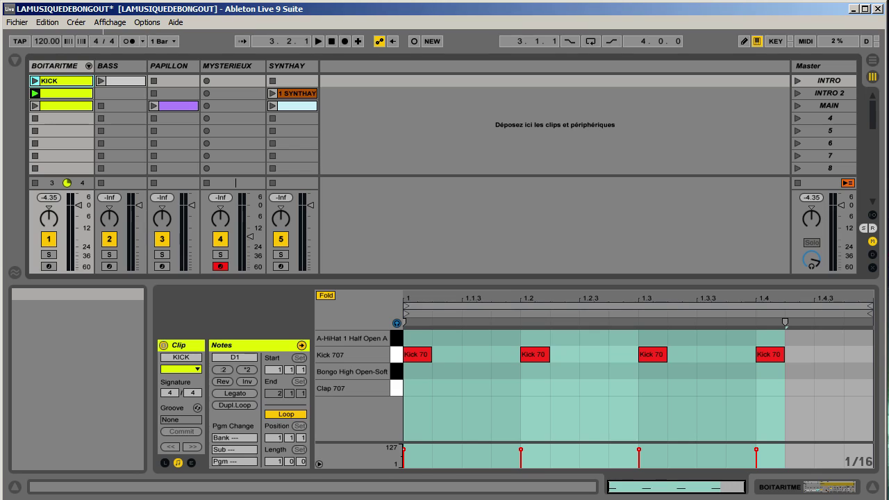
# Rename the BOITARITME clip in the INTRO 2 scene as KICK + HIHAT.
pyautogui.rightClick(55, 91)
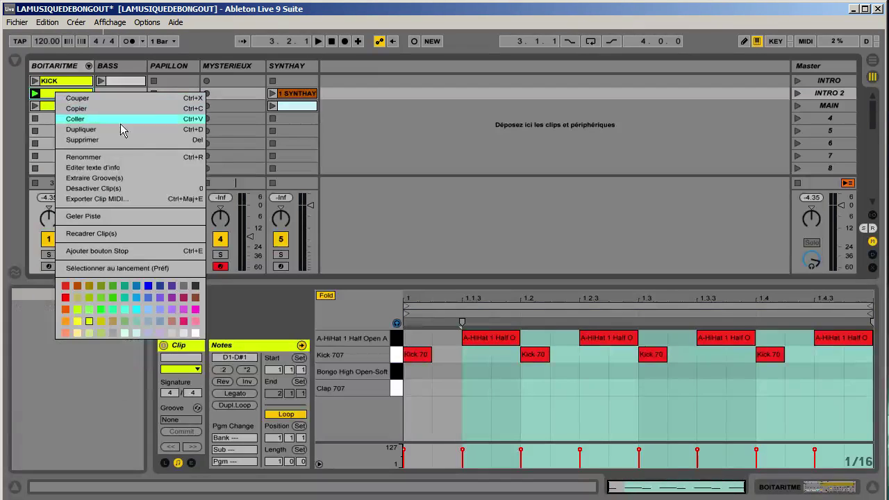
pyautogui.click(107, 156)
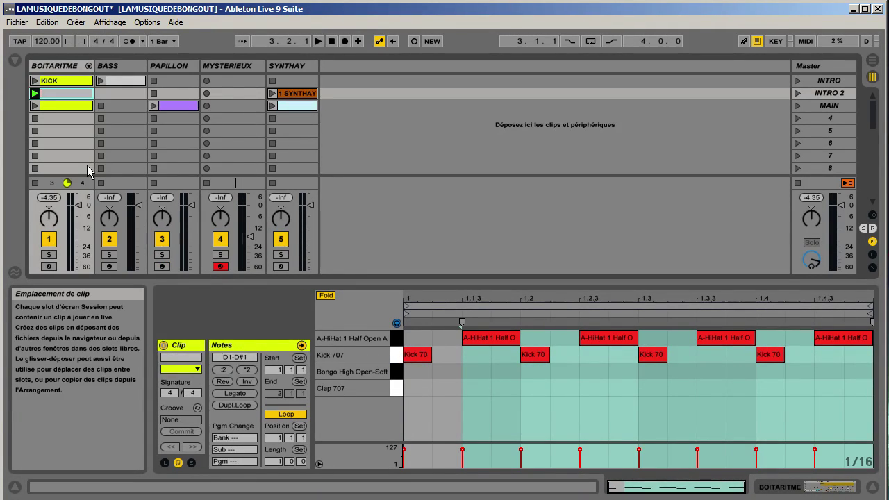
pyautogui.write('KICK + HIHAT')
pyautogui.press('Return')
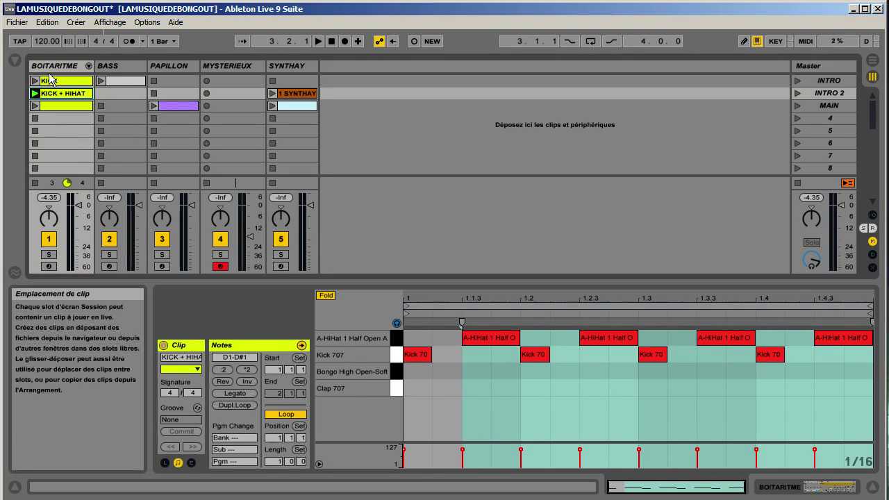
# Rename the BOITARITME clip in the MAIN scene as KICK + HIHAT x 2 and widen the track to fit the name.
pyautogui.rightClick(92, 111)
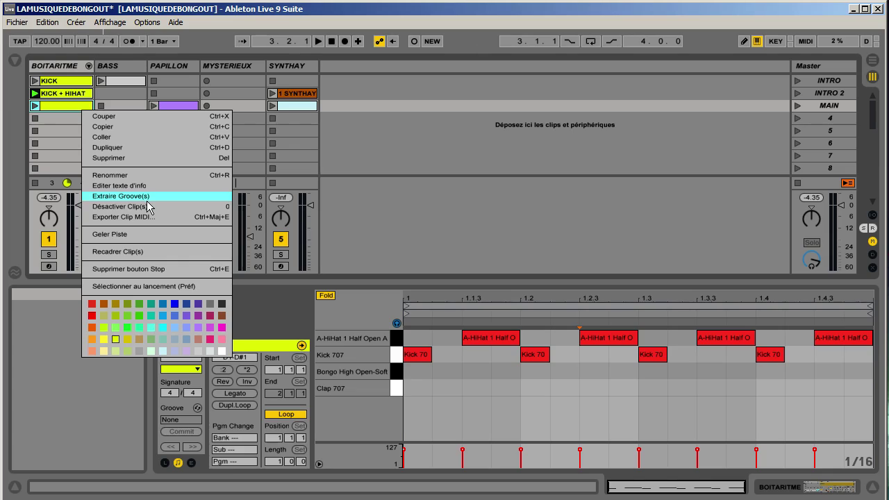
pyautogui.click(136, 176)
pyautogui.write('KiCK + H')
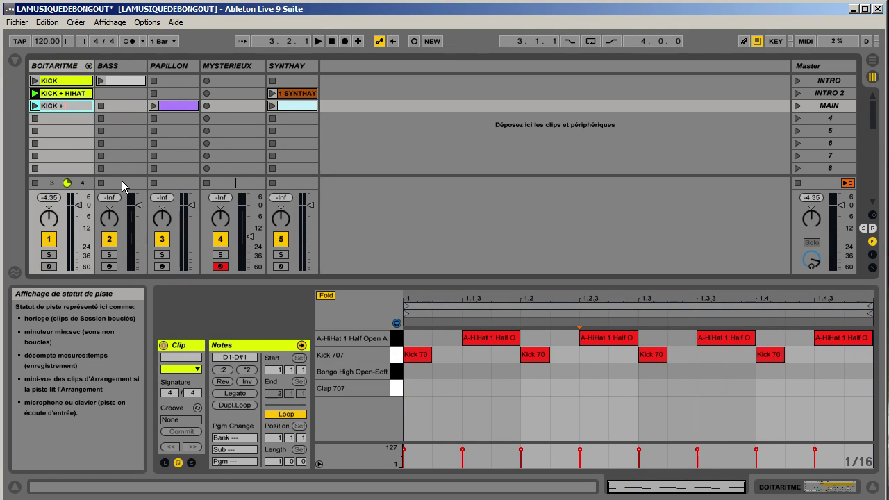
pyautogui.write('IHAT x')
pyautogui.press('Return')
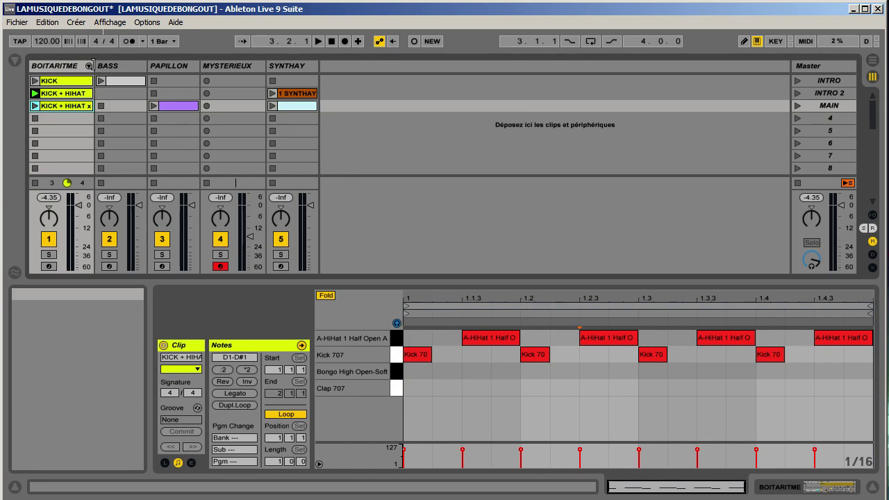
pyautogui.moveTo(87, 65); pyautogui.dragTo(100, 65)
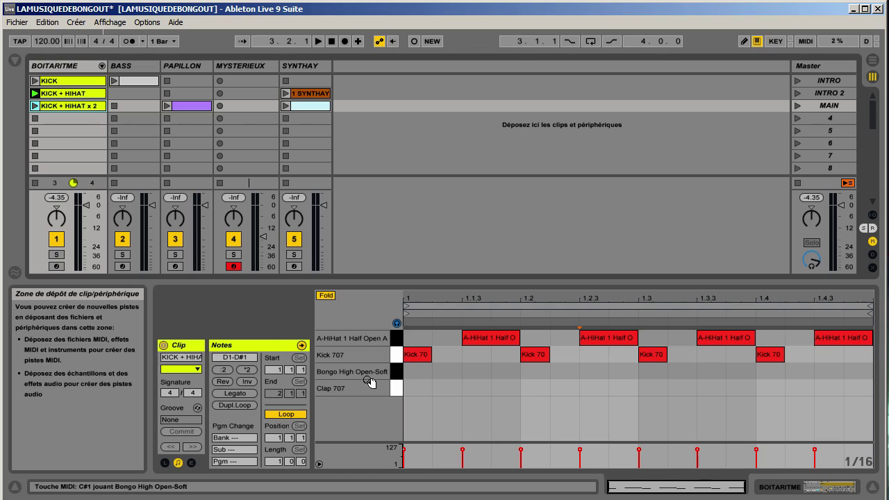
# Shorten all four hi-hat notes in the KICK + HIHAT x 2 clip to one sixteenth each.
pyautogui.moveTo(431, 337); pyautogui.dragTo(788, 341)
pyautogui.click(35, 106)
pyautogui.click(35, 119)
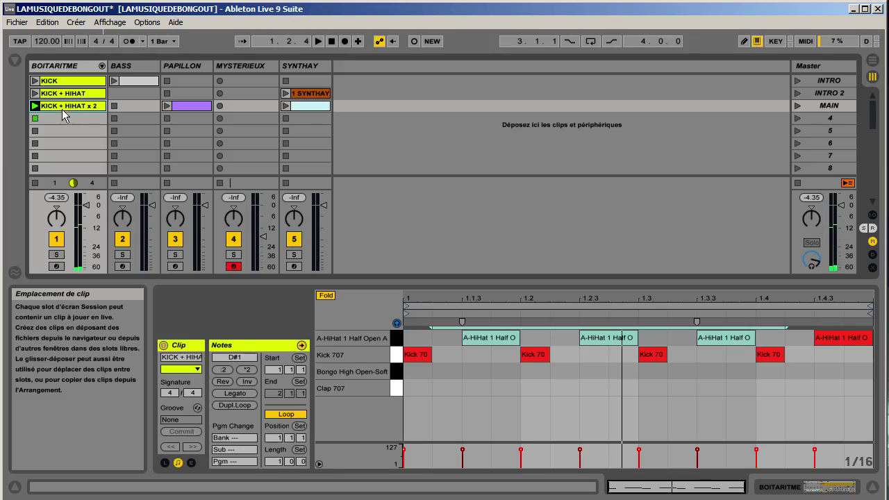
pyautogui.keyDown('shift'); pyautogui.click(844, 338); pyautogui.keyUp('shift')
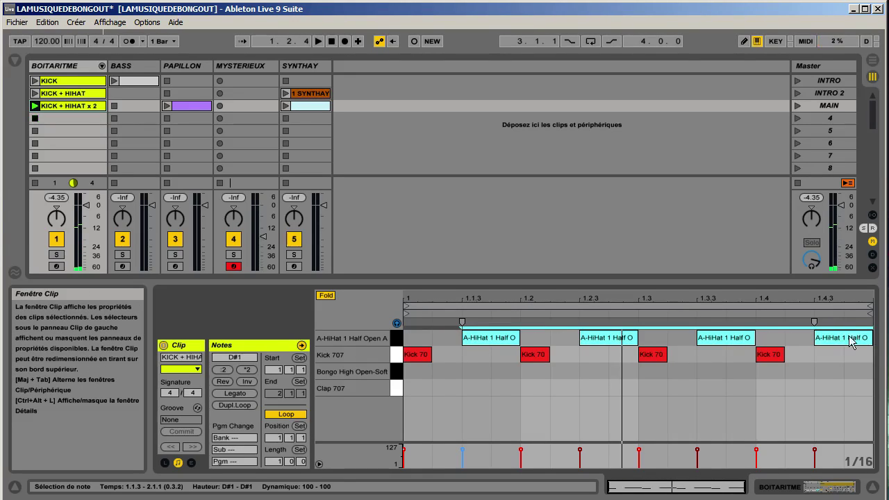
pyautogui.moveTo(756, 338); pyautogui.dragTo(726, 338)
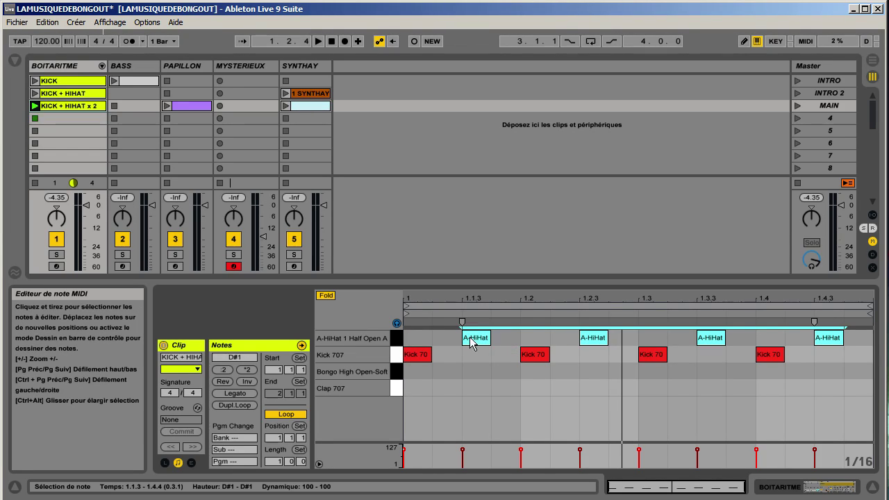
# Duplicate the four hi-hat notes across the KICK + HIHAT x 2 clip so that every sixteenth of the bar has one.
pyautogui.moveTo(474, 341); pyautogui.dragTo(540, 343)
pyautogui.moveTo(474, 340)
pyautogui.mouseDown()
pyautogui.moveTo(421, 338)
pyautogui.moveTo(509, 334)
pyautogui.mouseUp()
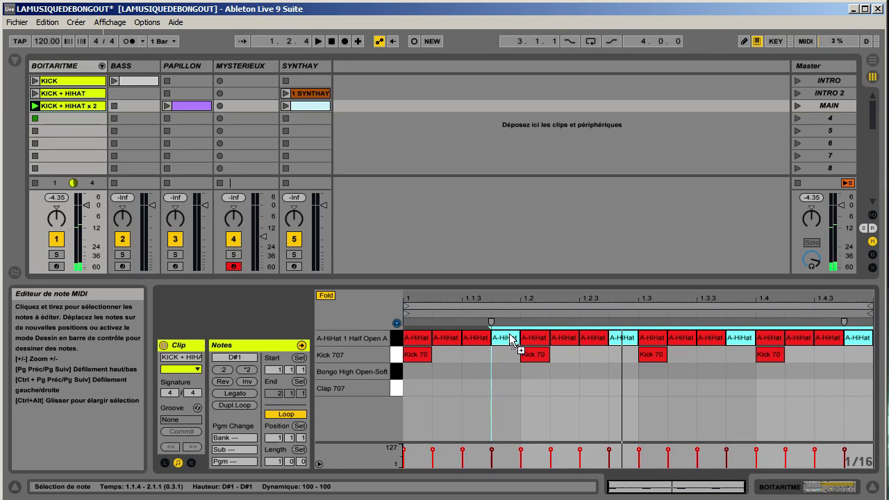
pyautogui.click(513, 360)
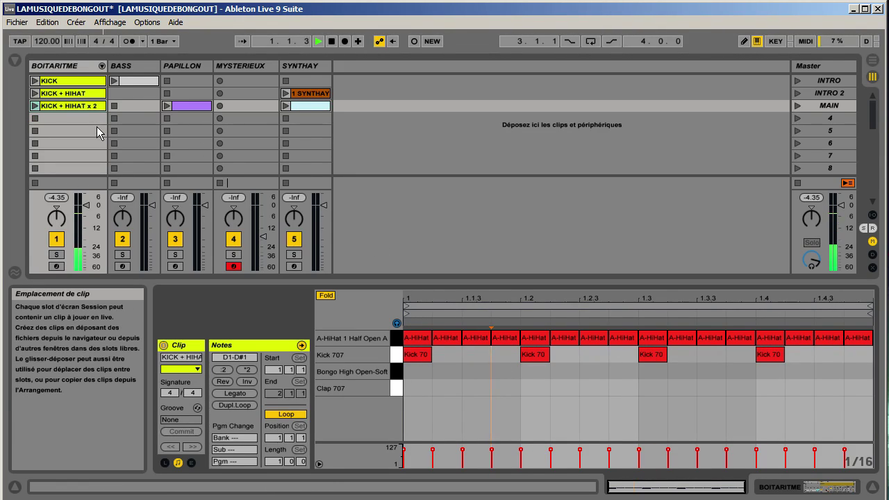
# Play the KICK + HIHAT x 2 clip several times to check the sixteenth-note hi-hat pattern.
pyautogui.click(34, 105)
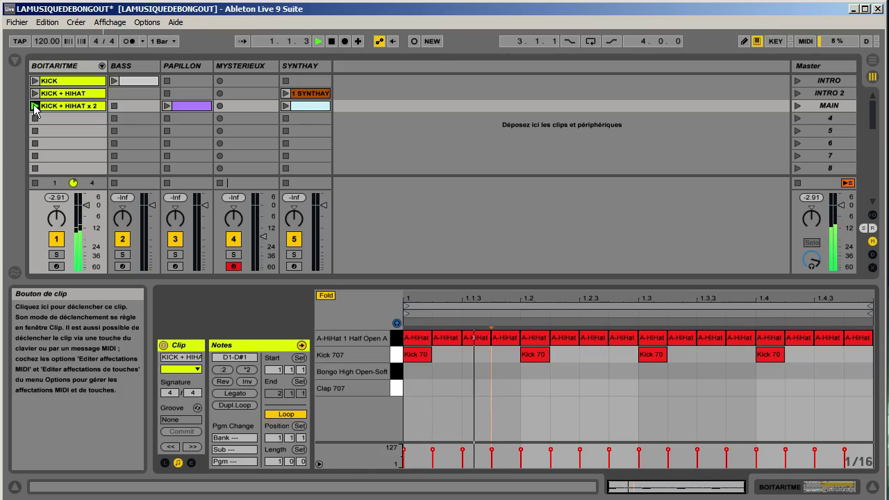
pyautogui.press('space')
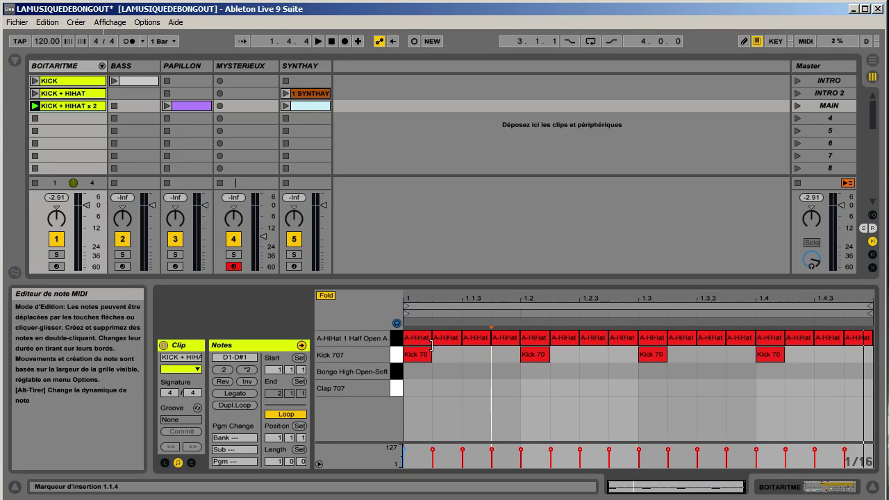
pyautogui.click(34, 105)
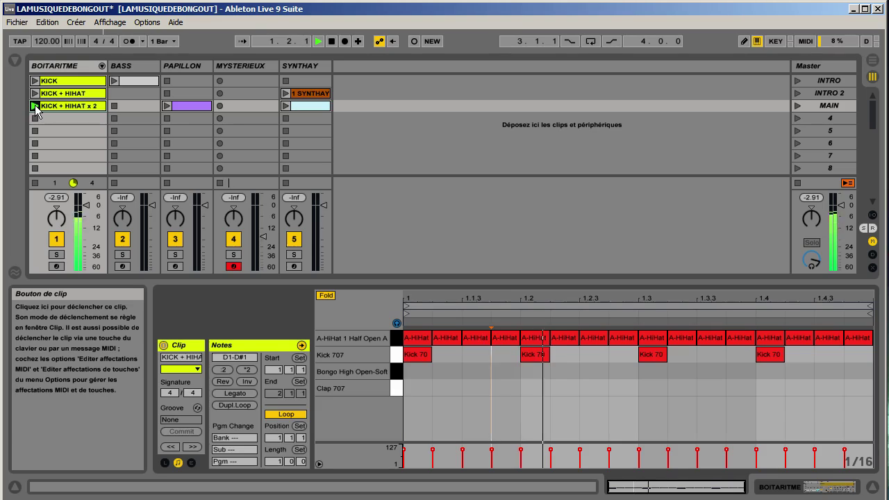
pyautogui.click(35, 105)
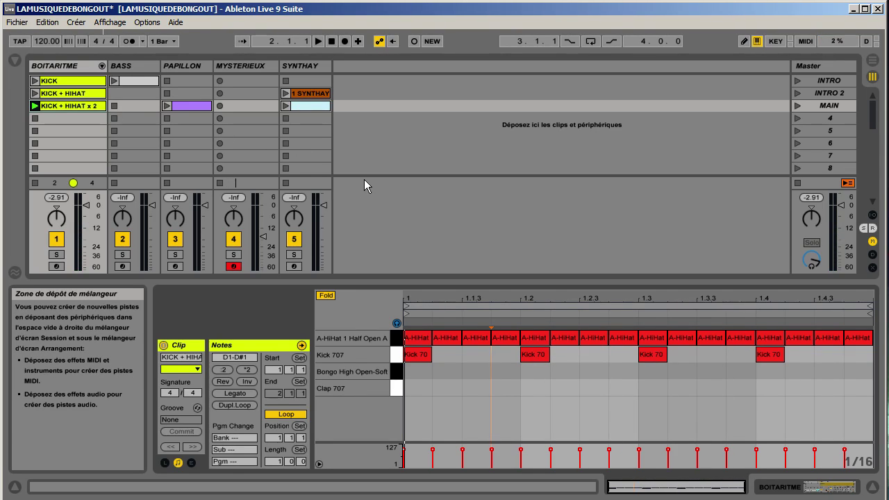
pyautogui.moveTo(861, 349)
pyautogui.mouseDown()
pyautogui.moveTo(455, 340)
pyautogui.moveTo(419, 355)
pyautogui.moveTo(419, 338)
pyautogui.mouseUp()
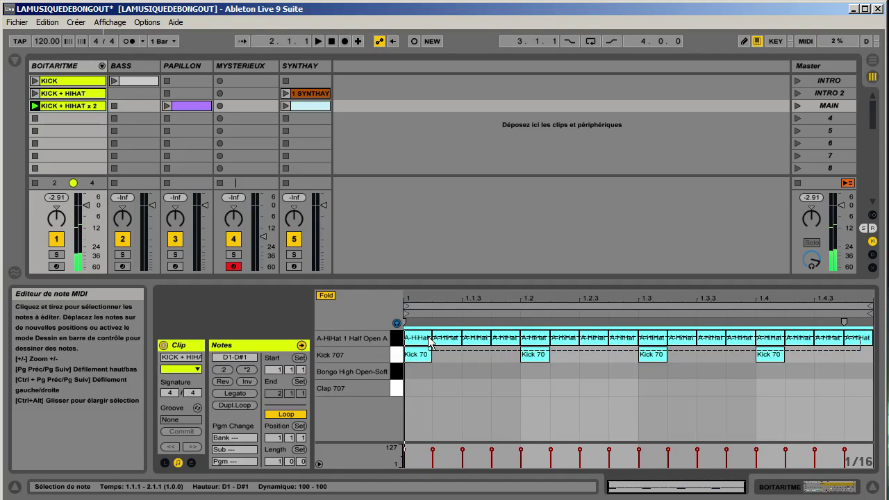
pyautogui.click(456, 363)
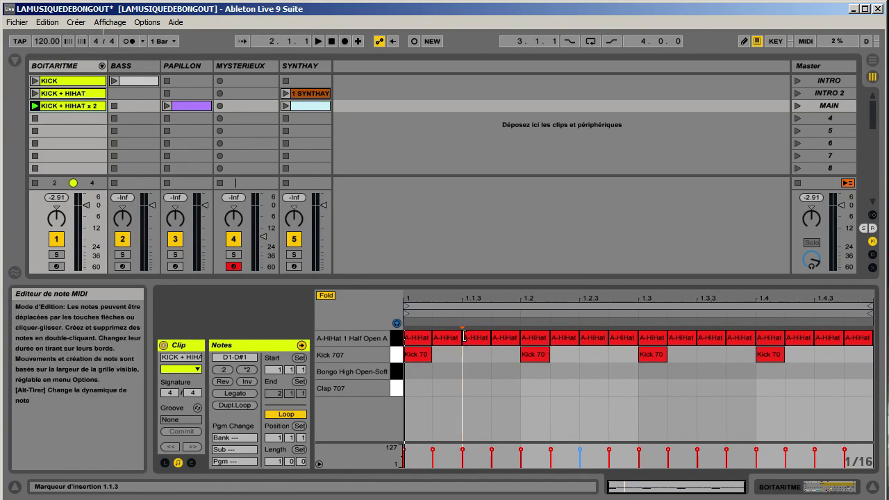
pyautogui.click(418, 339)
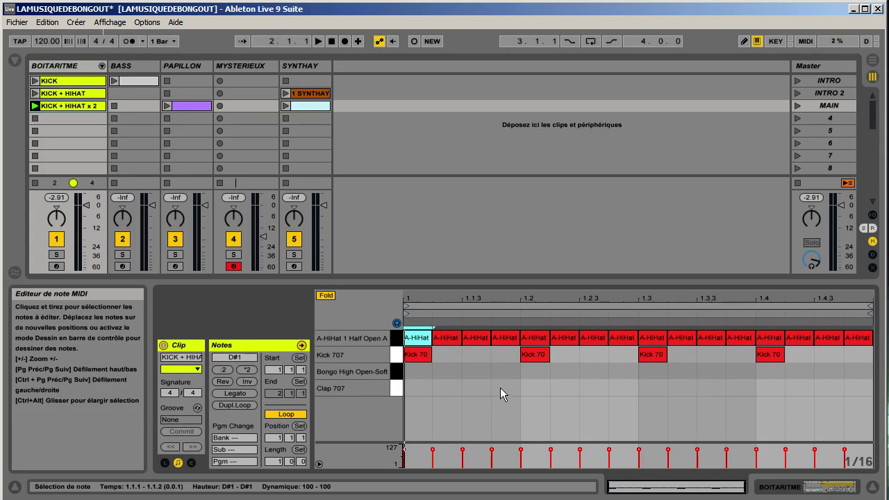
pyautogui.click(457, 362)
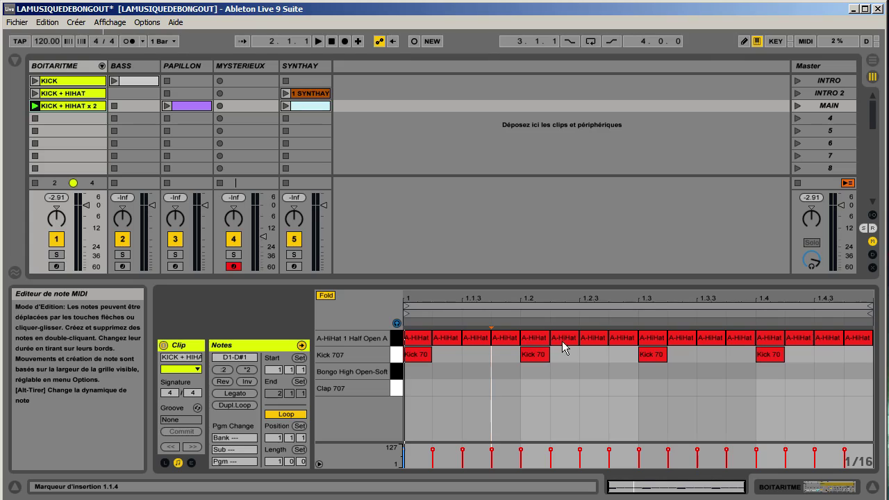
pyautogui.click(866, 355)
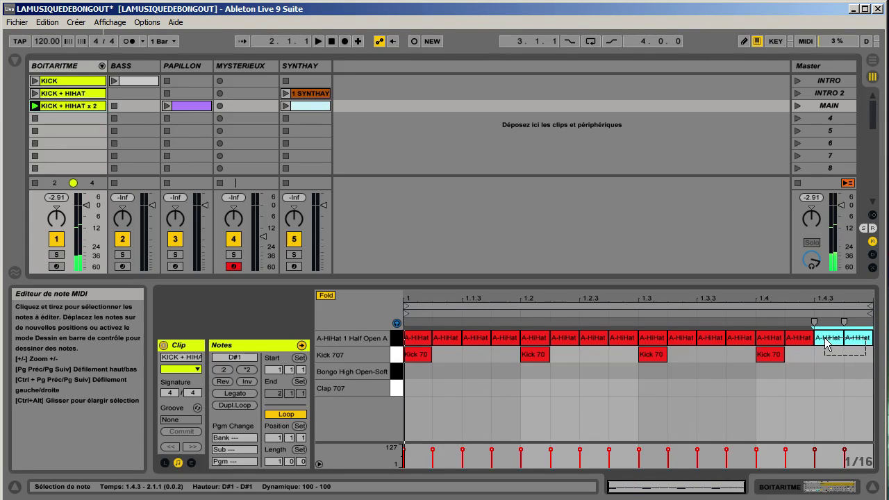
# Lower the velocities of the first three hi-hats in KICK + HIHAT x 2 to about 30, 67 and 81, and play the clip.
pyautogui.click(407, 339)
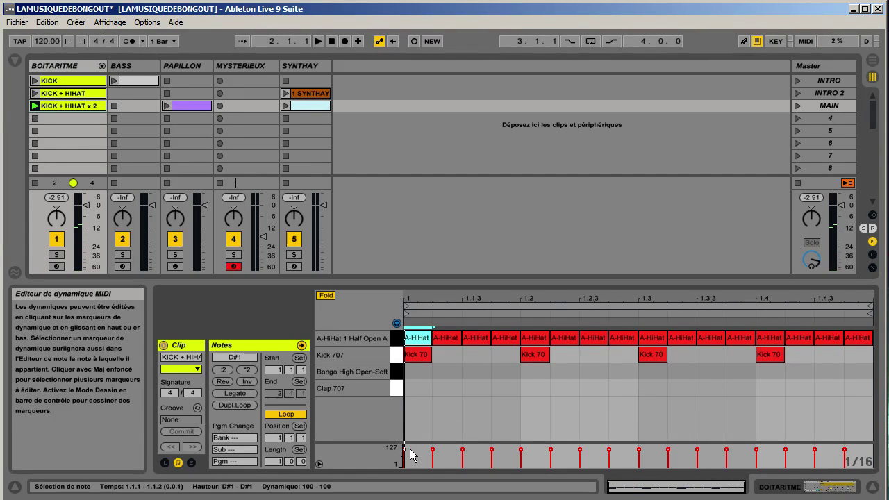
pyautogui.moveTo(412, 333); pyautogui.dragTo(440, 404)
pyautogui.click(448, 337)
pyautogui.moveTo(448, 337); pyautogui.dragTo(448, 348)
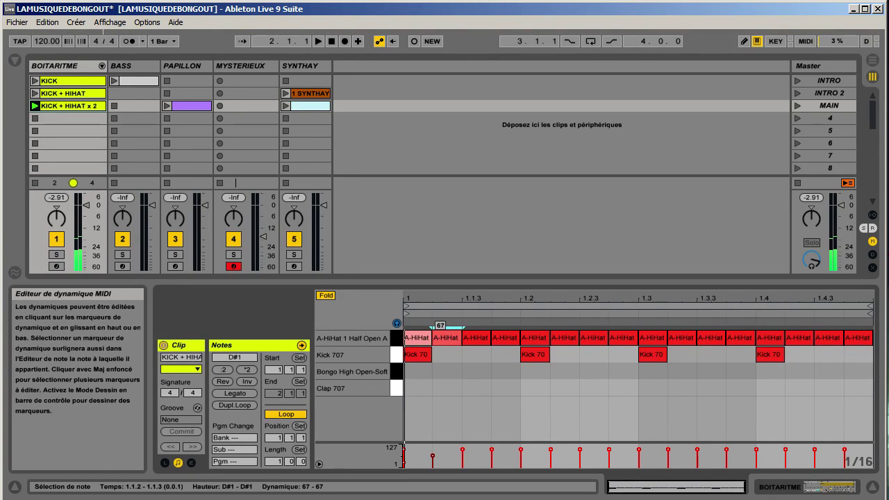
pyautogui.click(468, 339)
pyautogui.moveTo(463, 450); pyautogui.dragTo(464, 462)
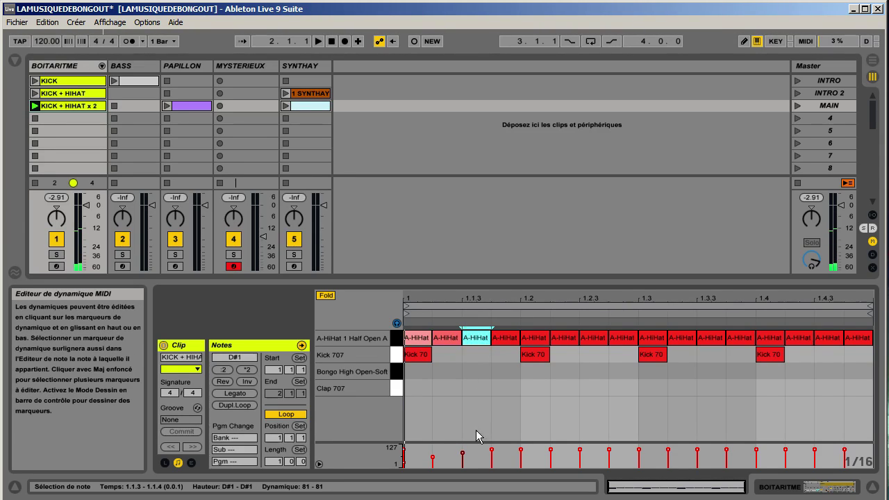
pyautogui.click(492, 379)
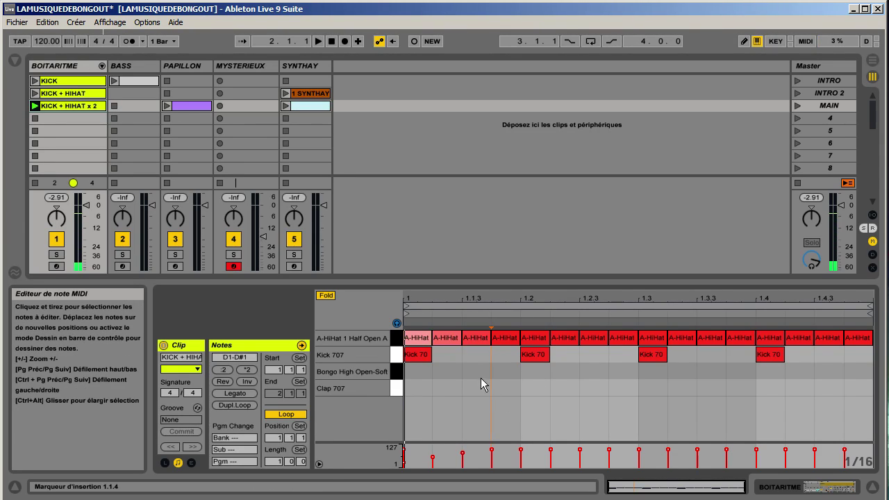
pyautogui.click(33, 105)
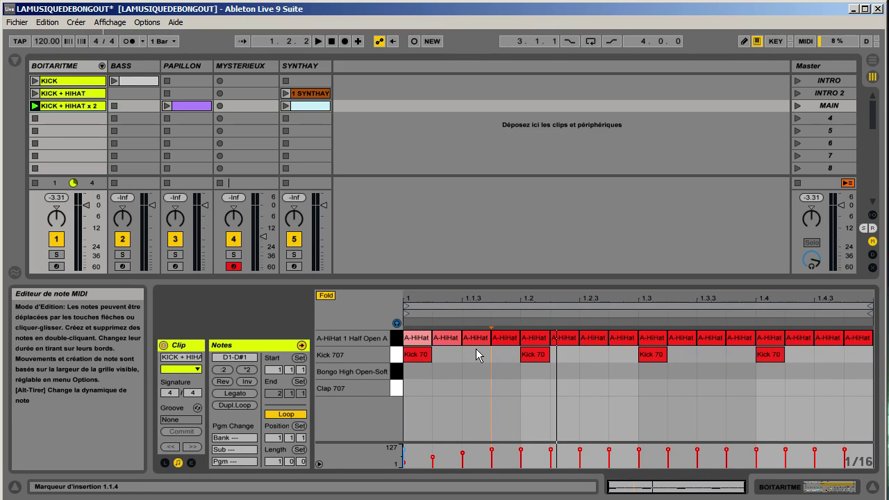
# Replace the hi-hats from beat 1.2 onward with copies of the first four, repeating their rising velocities on every beat.
pyautogui.moveTo(869, 356)
pyautogui.mouseDown()
pyautogui.moveTo(787, 337)
pyautogui.moveTo(817, 341)
pyautogui.moveTo(405, 338)
pyautogui.mouseUp()
pyautogui.press('Delete')
pyautogui.hotkey('ctrl', 'd')
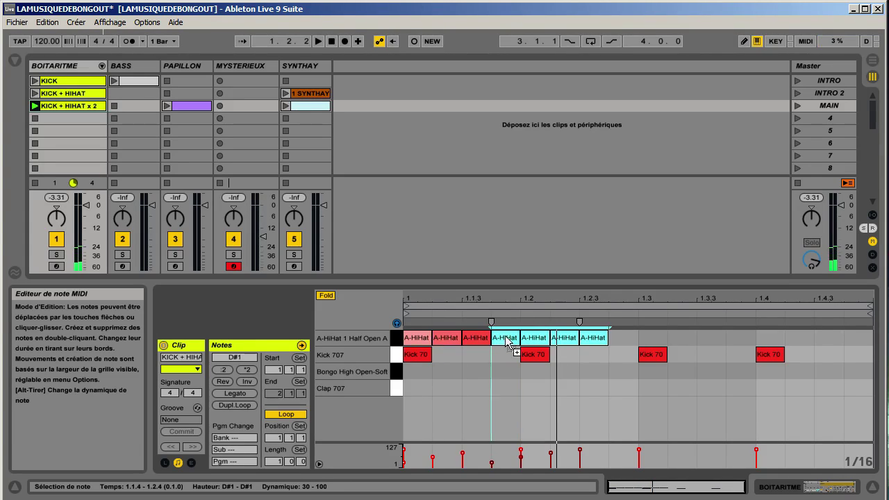
pyautogui.hotkey('ctrl', 'd')
pyautogui.hotkey('ctrl', 'd')
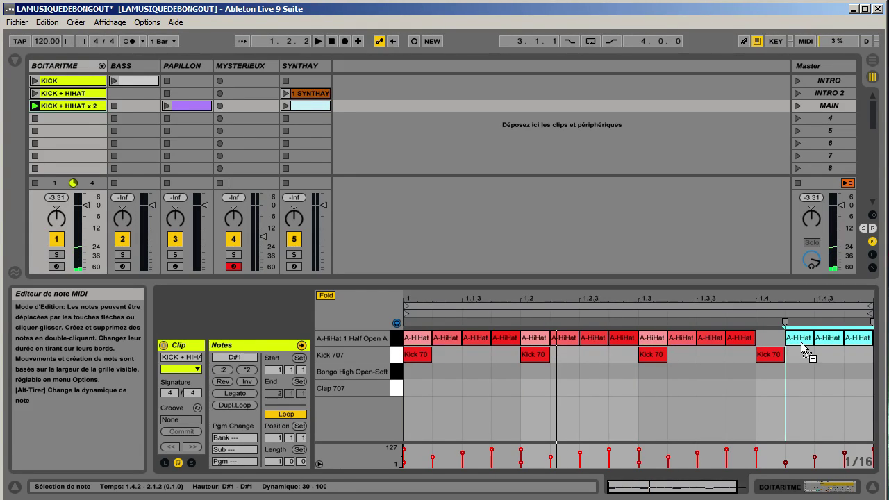
# Play the KICK + HIHAT x 2 clip to check the rising hi-hat velocities over the kick.
pyautogui.press('space')
pyautogui.click(578, 383)
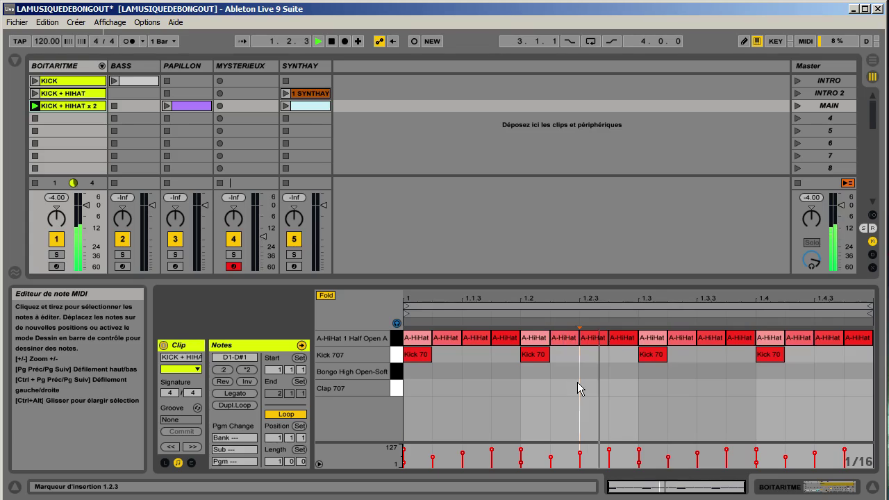
pyautogui.press('space')
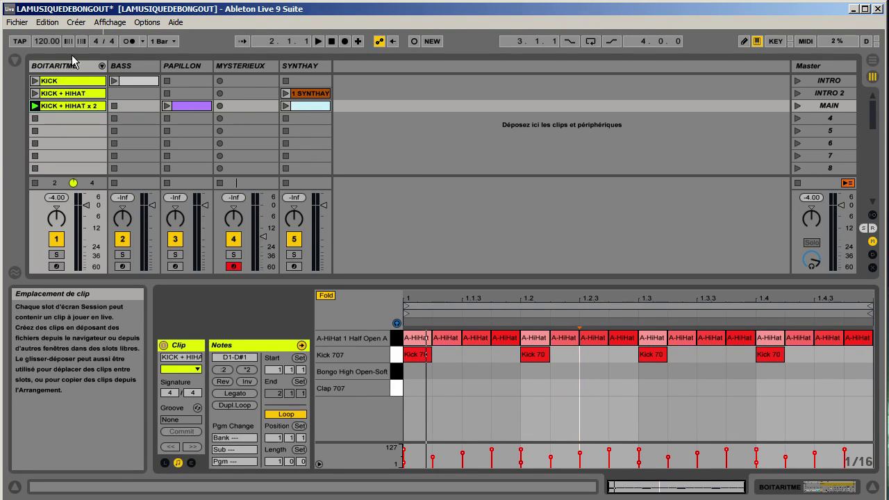
pyautogui.click(396, 119)
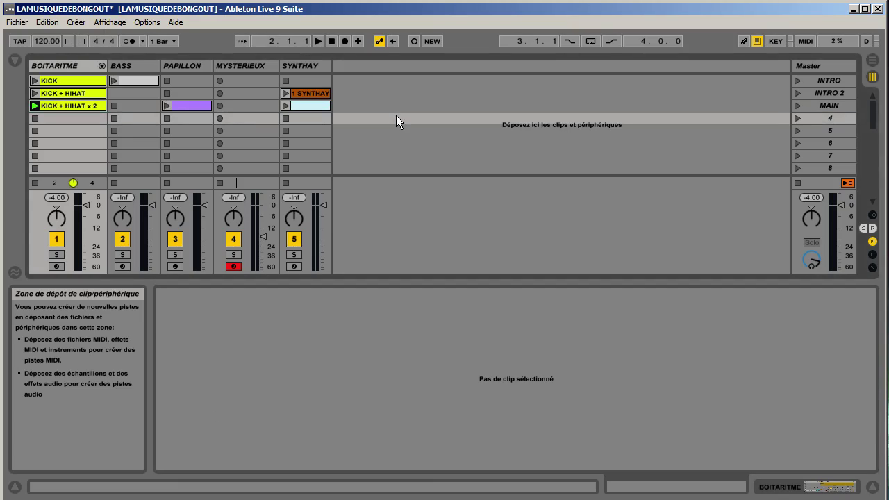
pyautogui.click(80, 106)
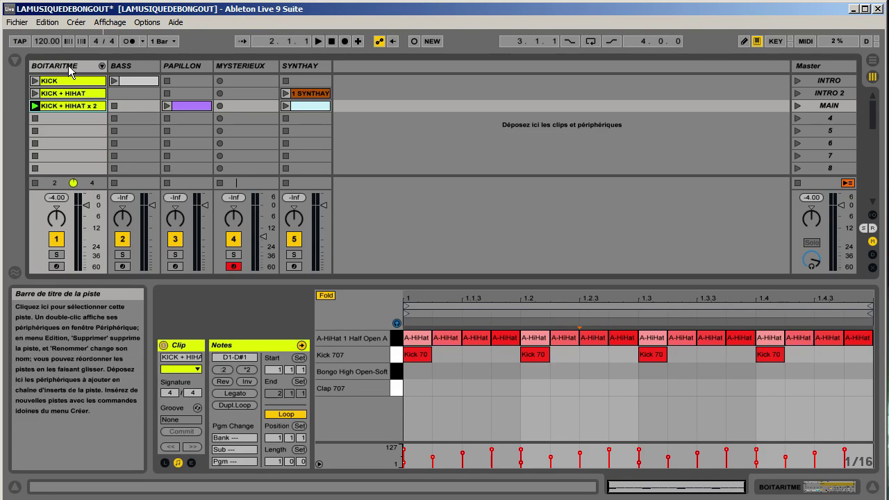
pyautogui.click(449, 386)
pyautogui.moveTo(450, 386); pyautogui.dragTo(686, 385)
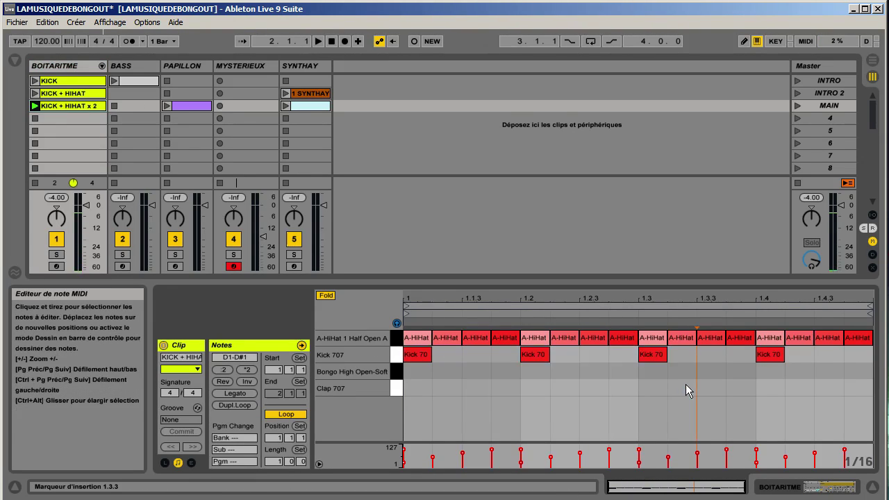
pyautogui.click(800, 386)
pyautogui.moveTo(858, 389); pyautogui.dragTo(417, 342)
pyautogui.click(476, 399)
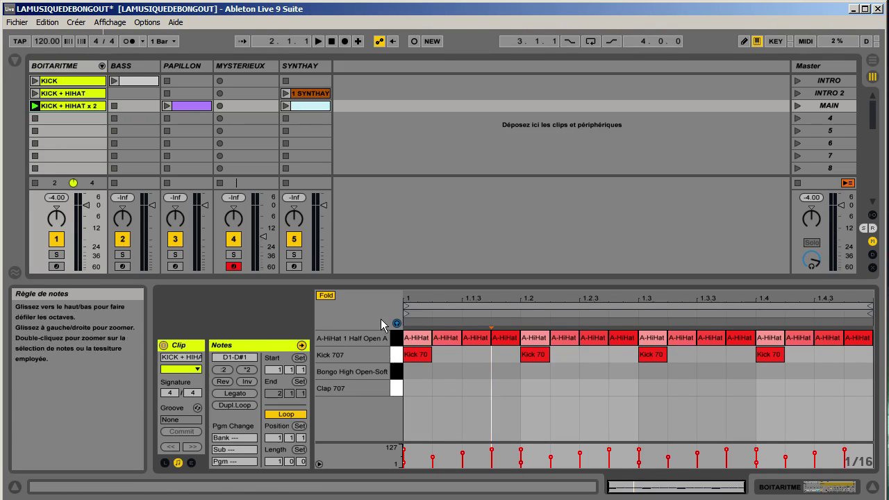